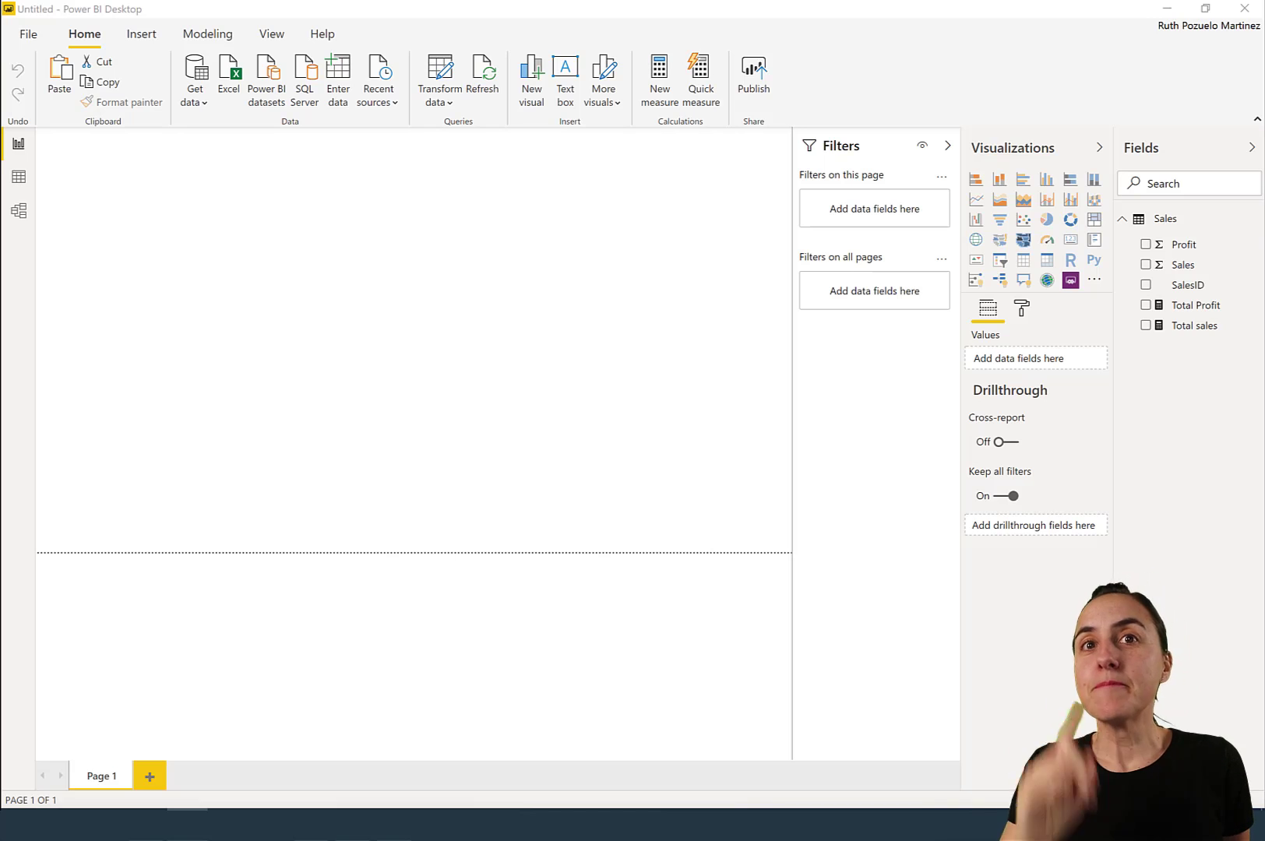
# - Switch to Data view to see the Sales table's five rows of Sales, Profit and SalesID
pyautogui.click(18, 178)
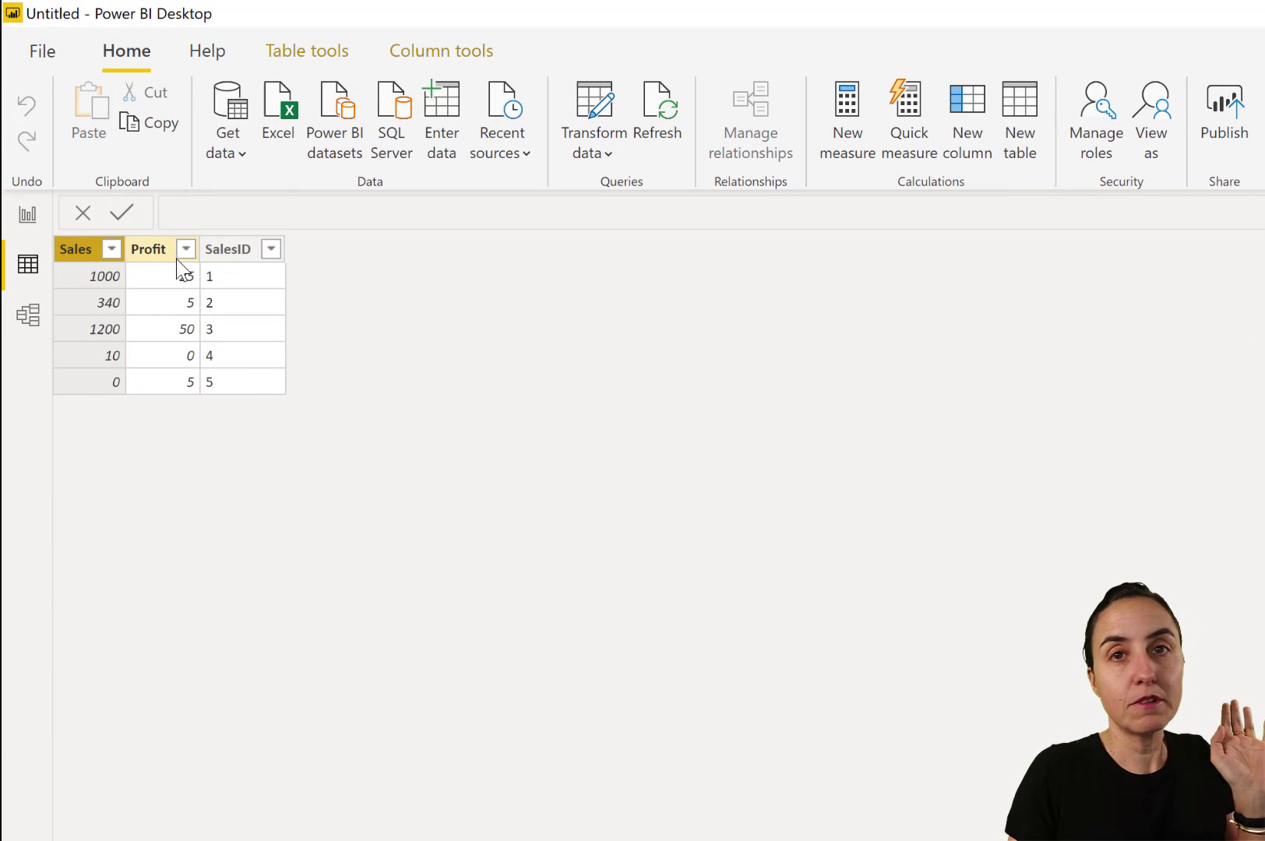
# - Back in Report view, draft the measure Profit margin = [Total Profit]/[Total sales] using autocomplete
pyautogui.click(25, 218)
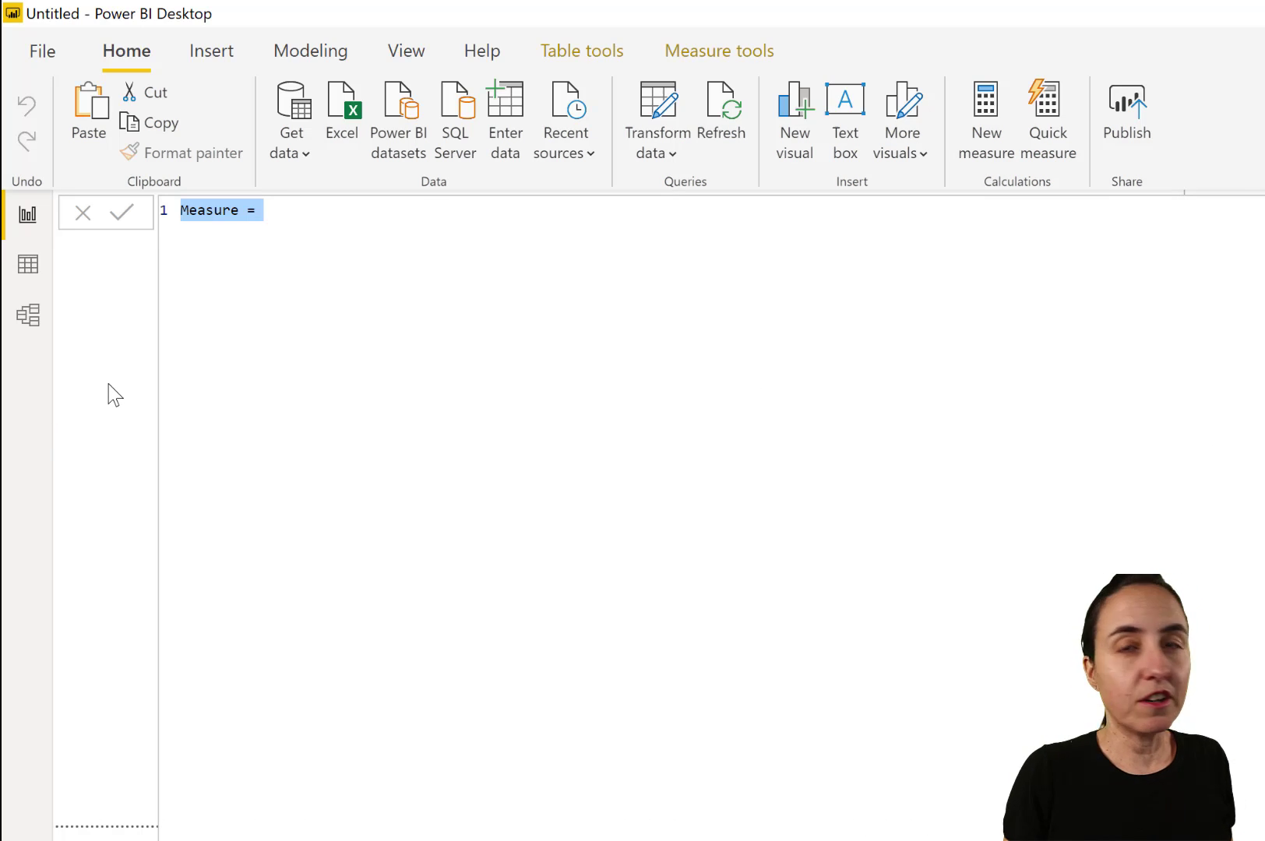
pyautogui.write('P')
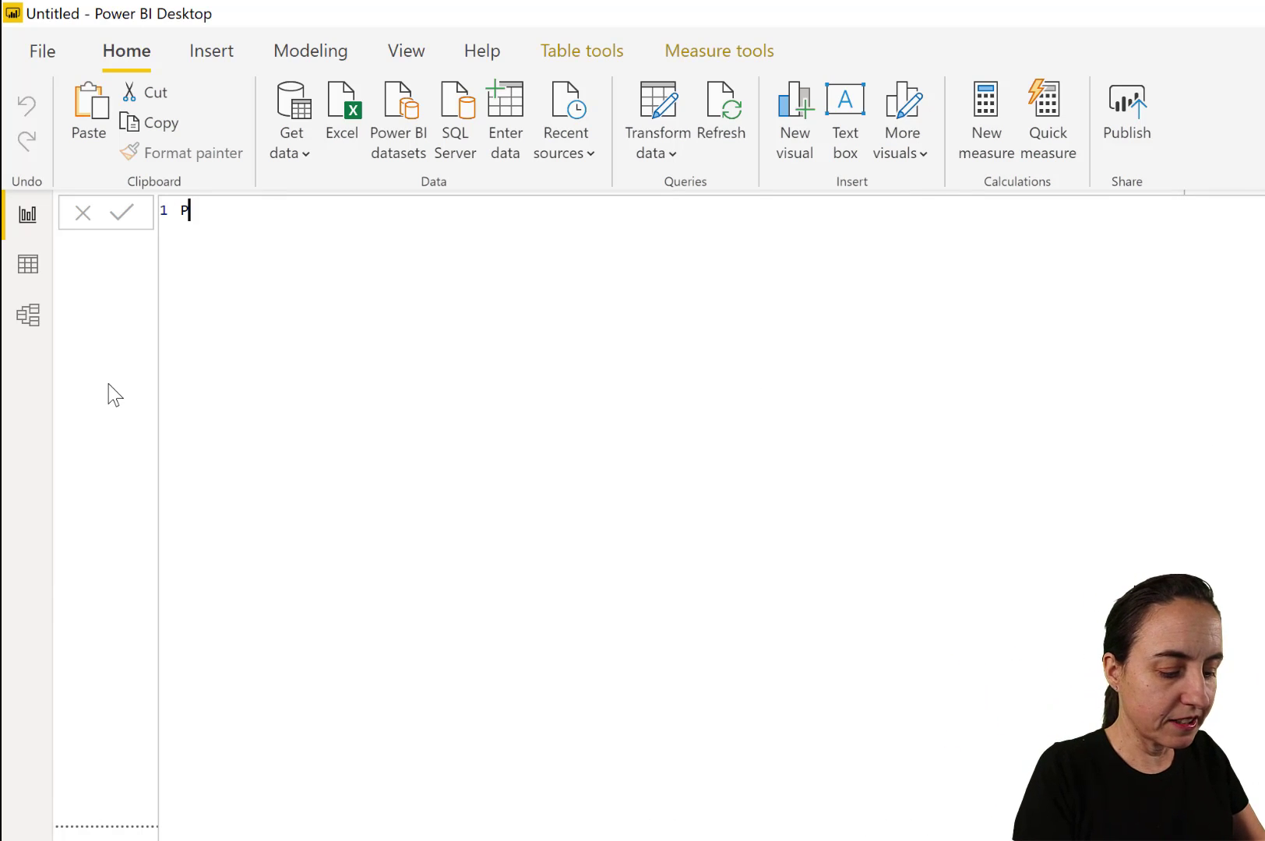
pyautogui.write('rofit marg')
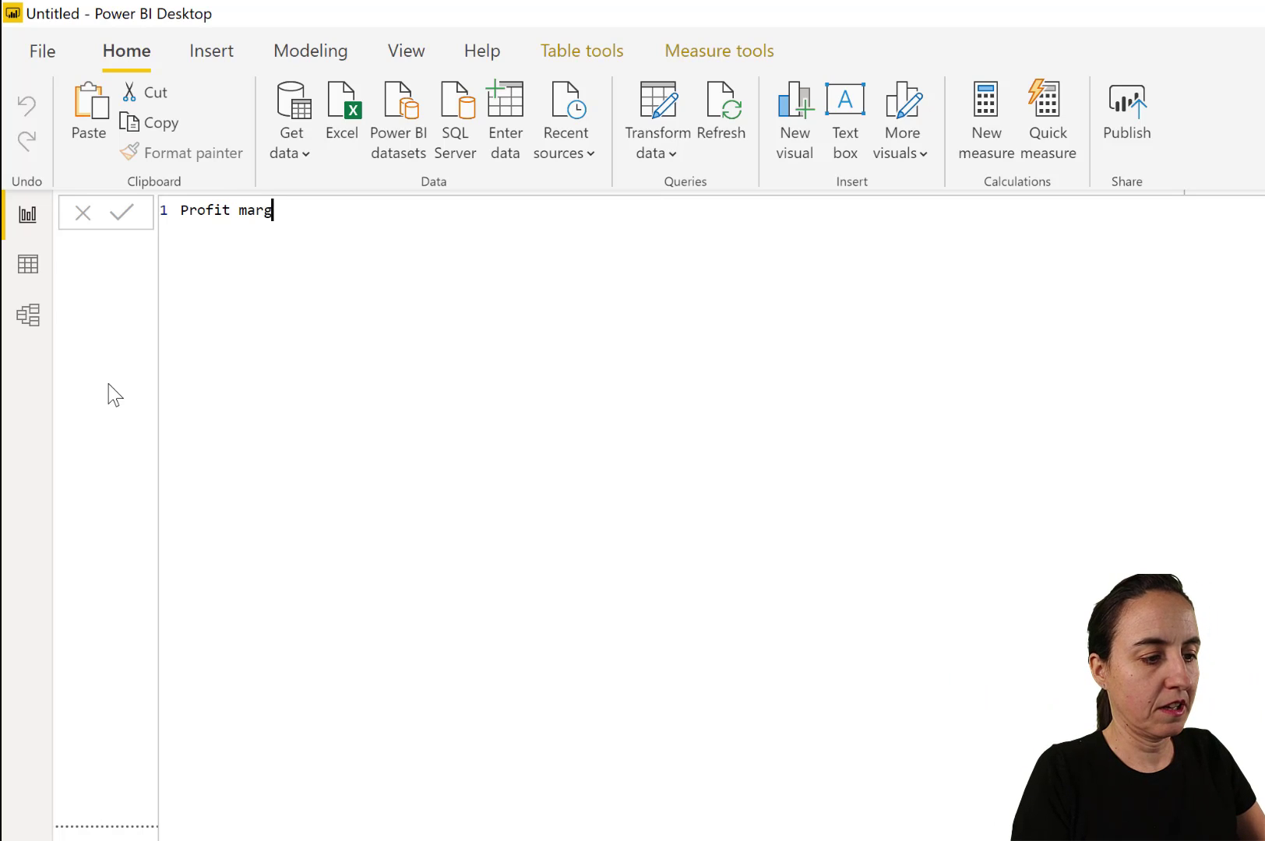
pyautogui.write('in =')
pyautogui.press('BackSpace')
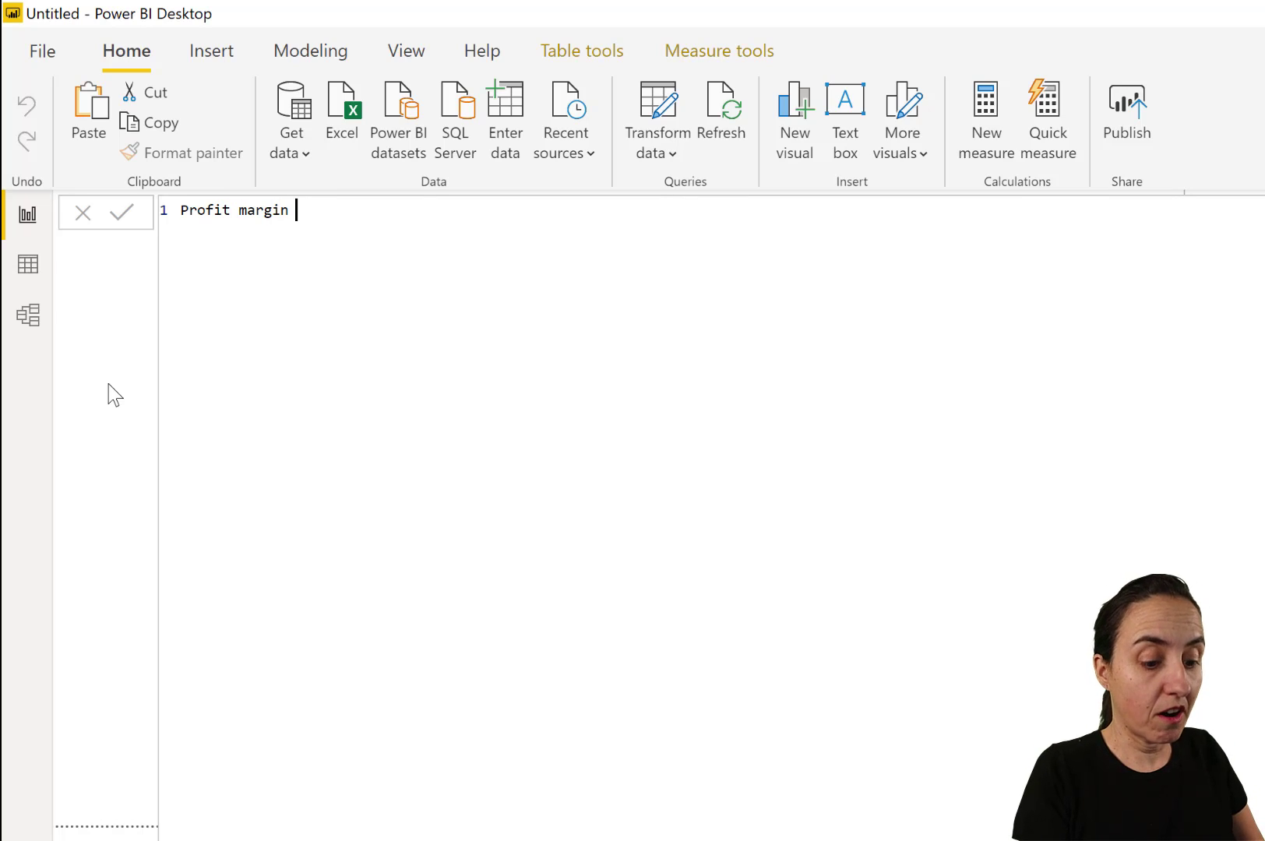
pyautogui.write('=')
pyautogui.hotkey('shift', 'Return')
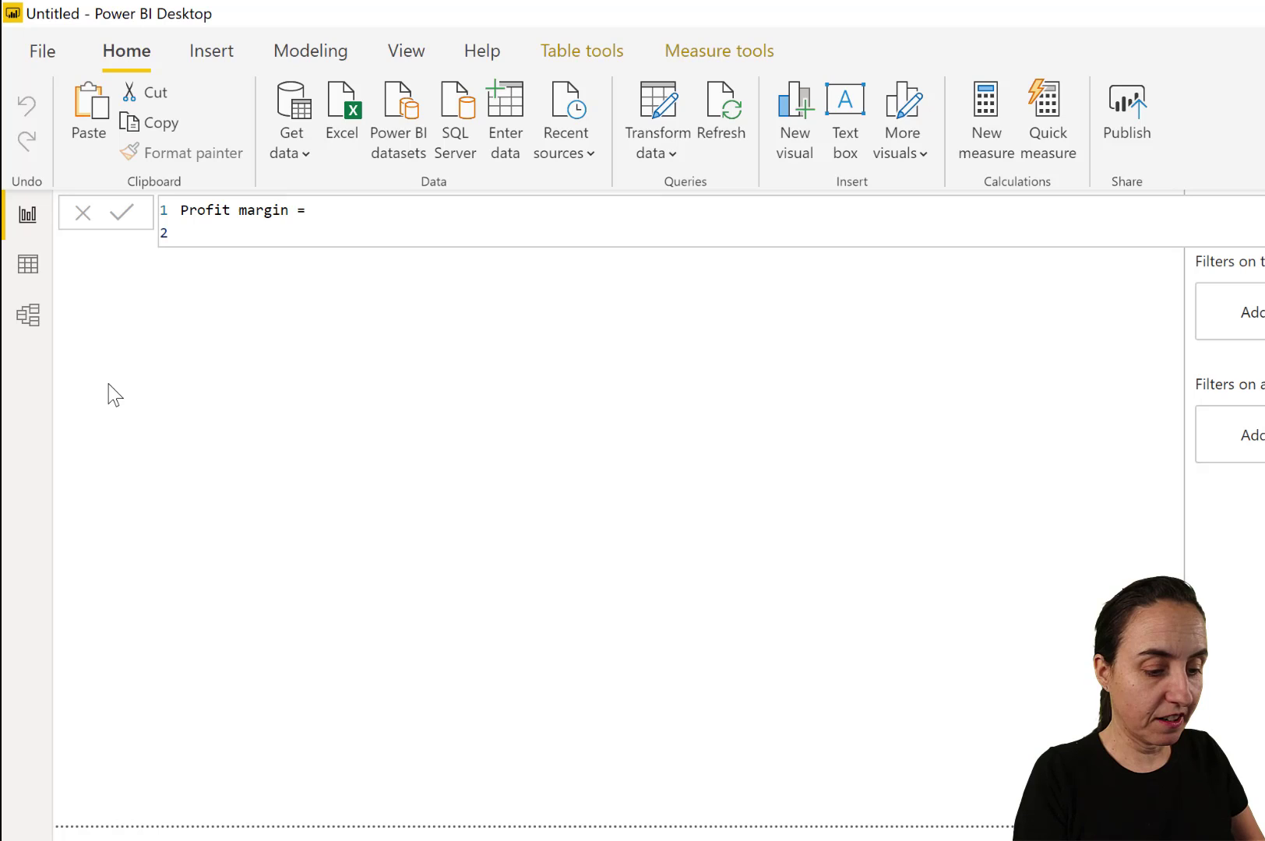
pyautogui.write('[')
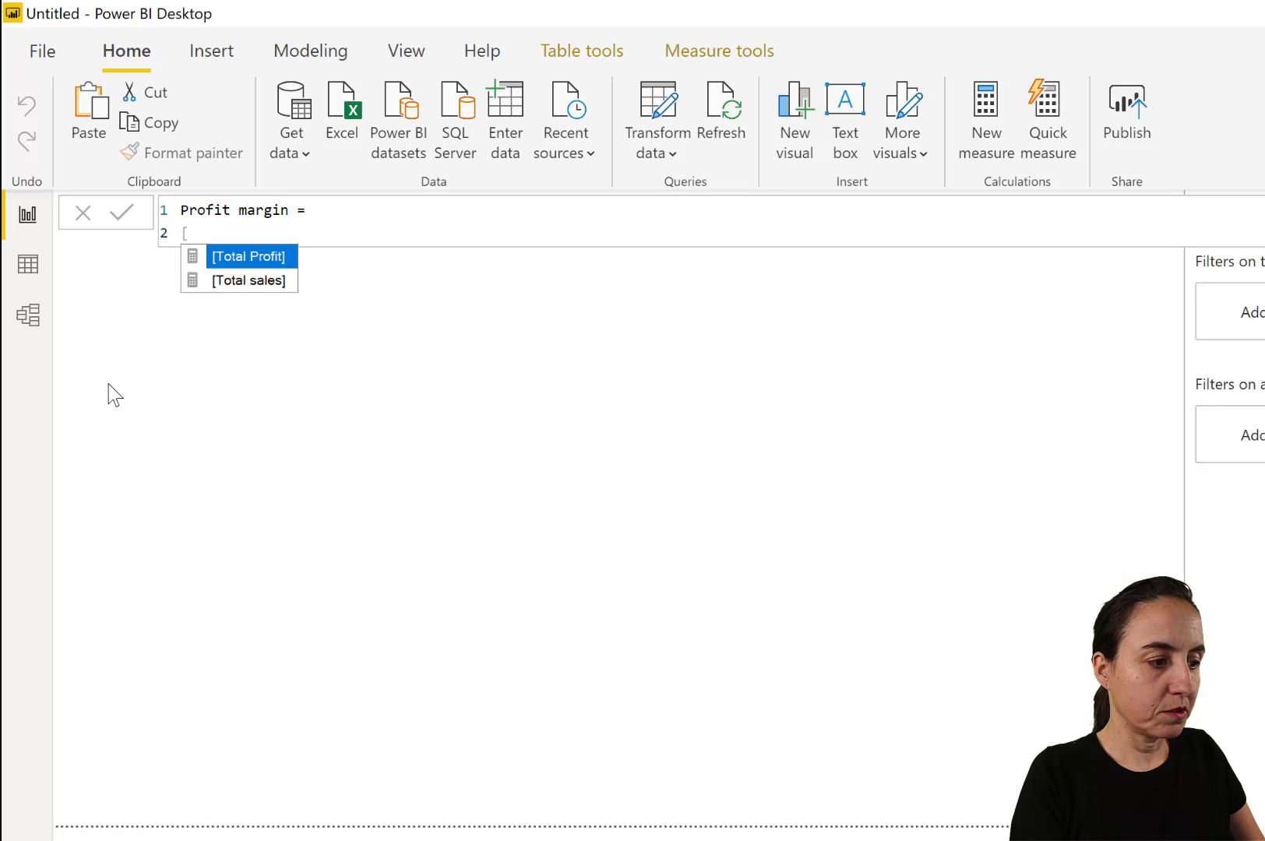
pyautogui.press('Tab')
pyautogui.write('/')
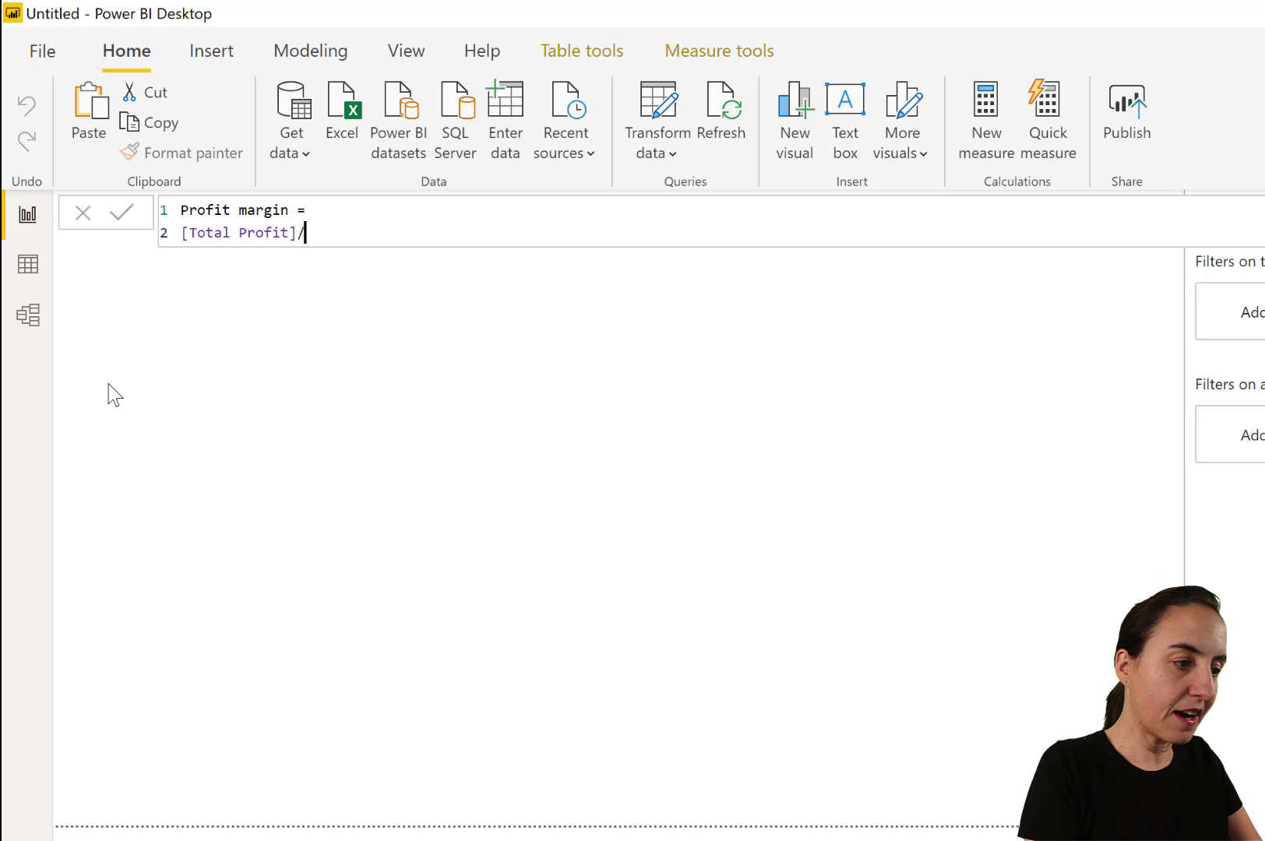
pyautogui.write('[sa')
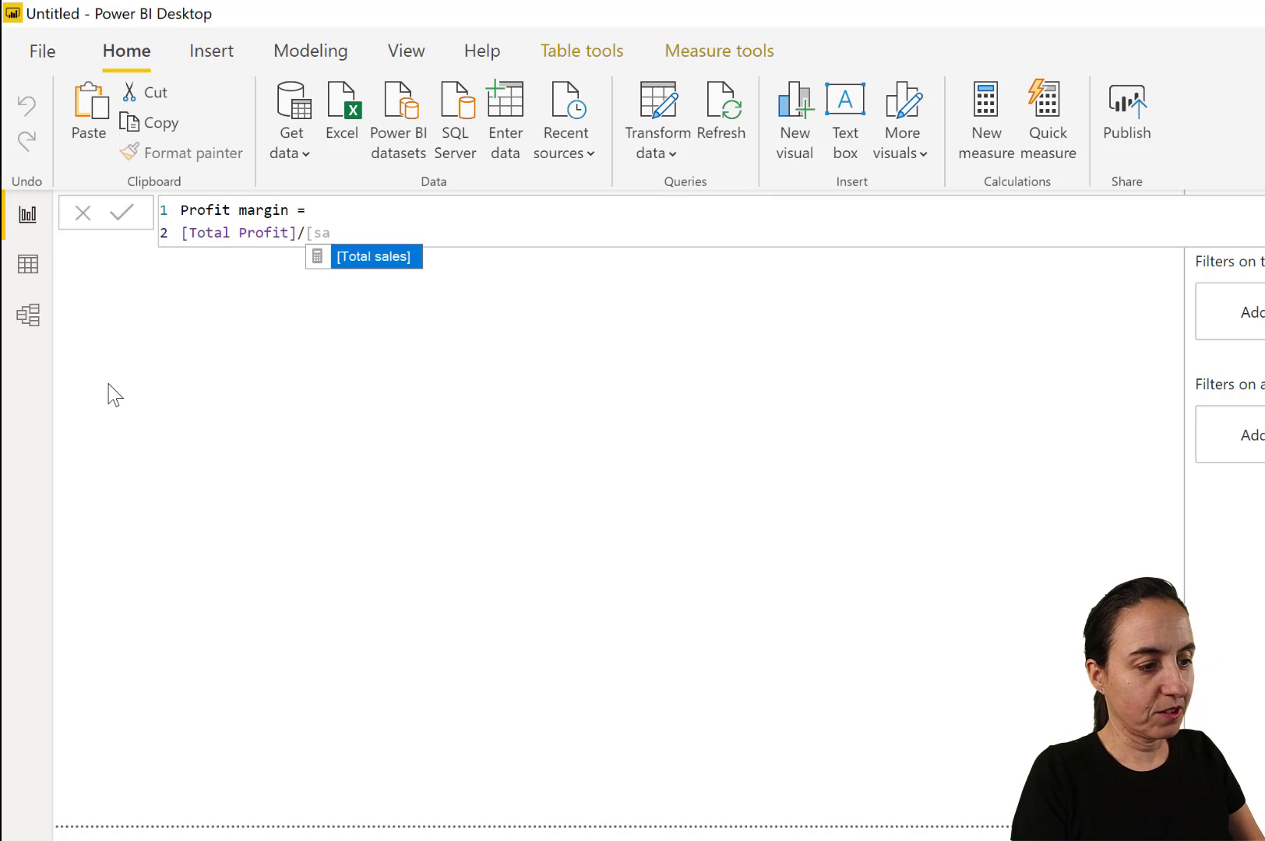
pyautogui.press('Tab')
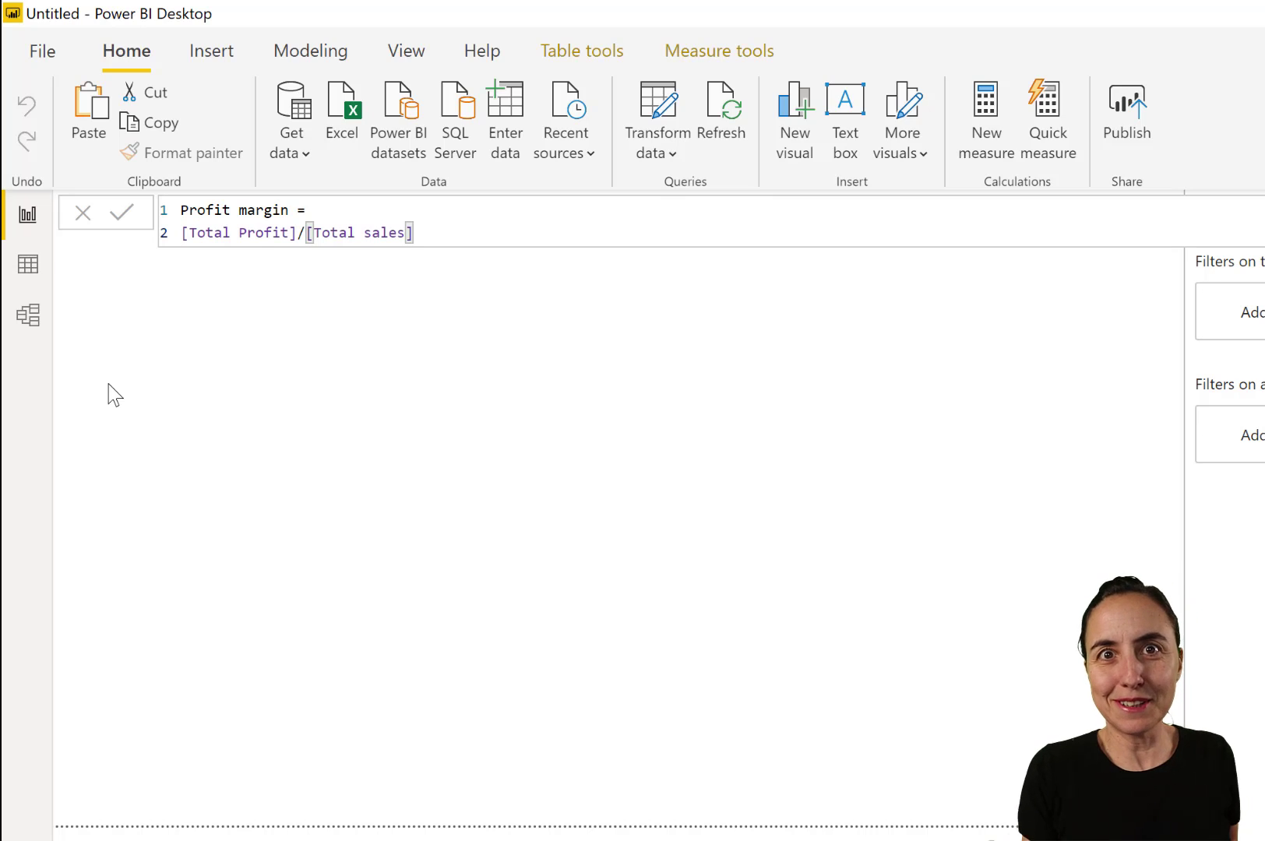
# - Commit Profit margin and build a table visual with SalesID and Profit margin columns
pyautogui.click(727, 510)
pyautogui.moveTo(1250, 464); pyautogui.dragTo(865, 362)
pyautogui.moveTo(1254, 436); pyautogui.dragTo(923, 422)
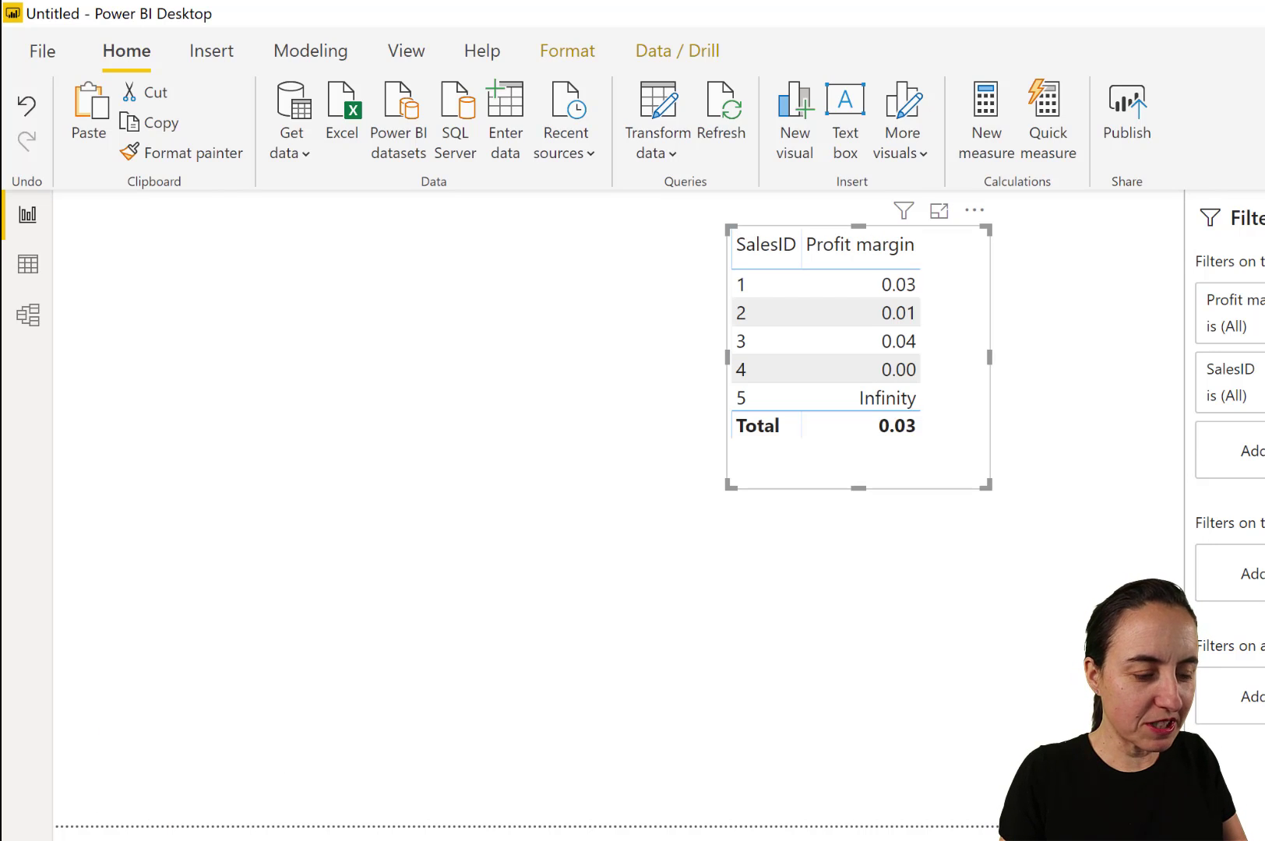
pyautogui.click(802, 576)
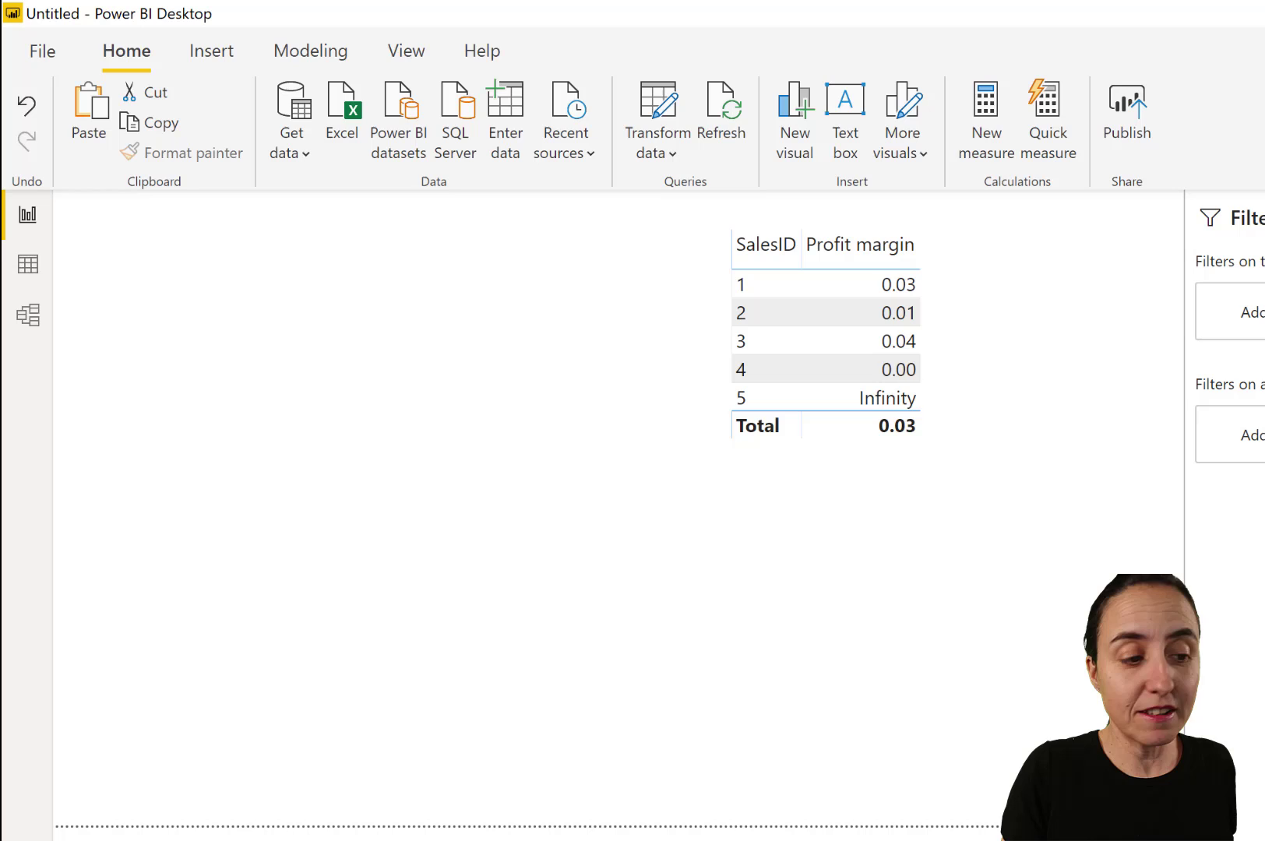
# - Add Total Profit and Total sales to the table and widen it to show all four columns
pyautogui.click(737, 244)
pyautogui.click(1261, 327)
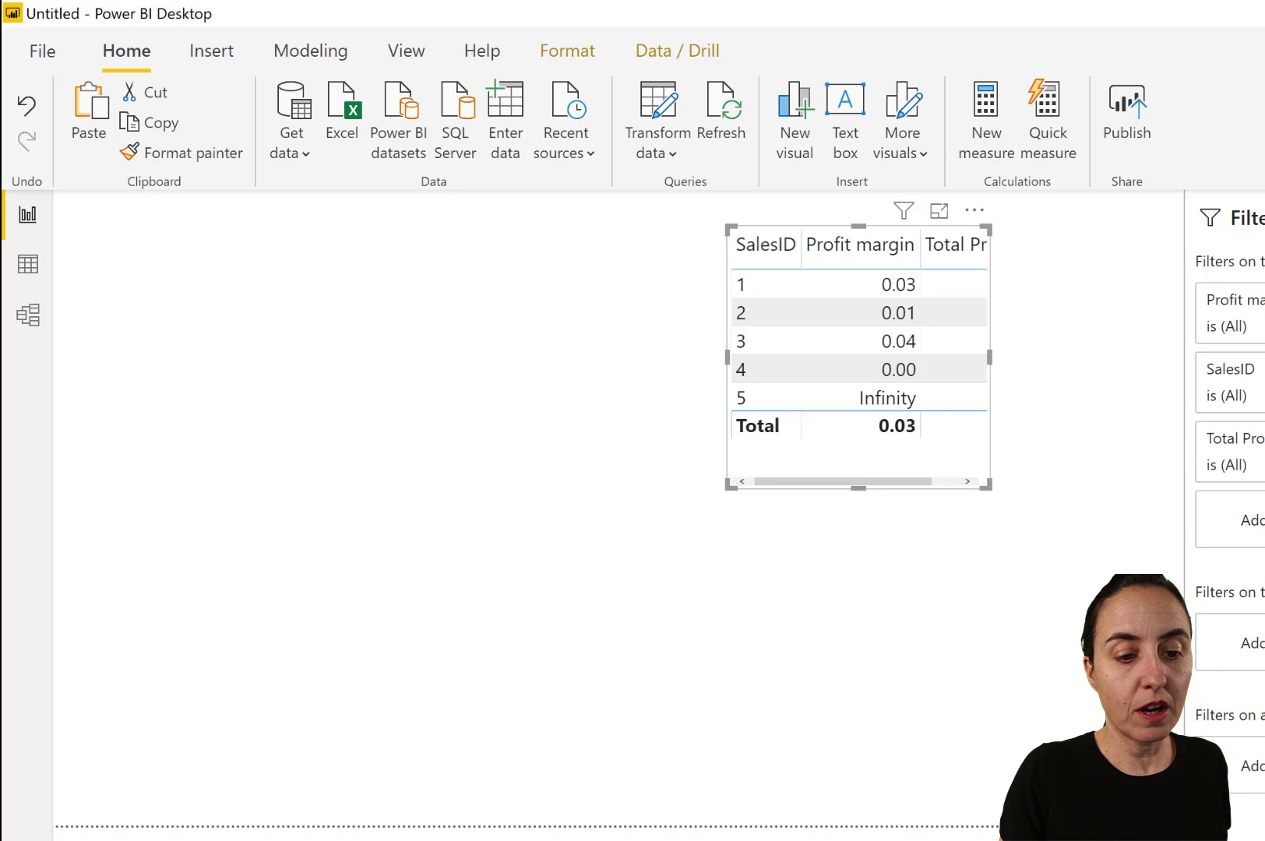
pyautogui.click(1262, 296)
pyautogui.moveTo(1262, 366); pyautogui.dragTo(928, 399)
pyautogui.moveTo(990, 492); pyautogui.dragTo(1154, 480)
pyautogui.click(1084, 531)
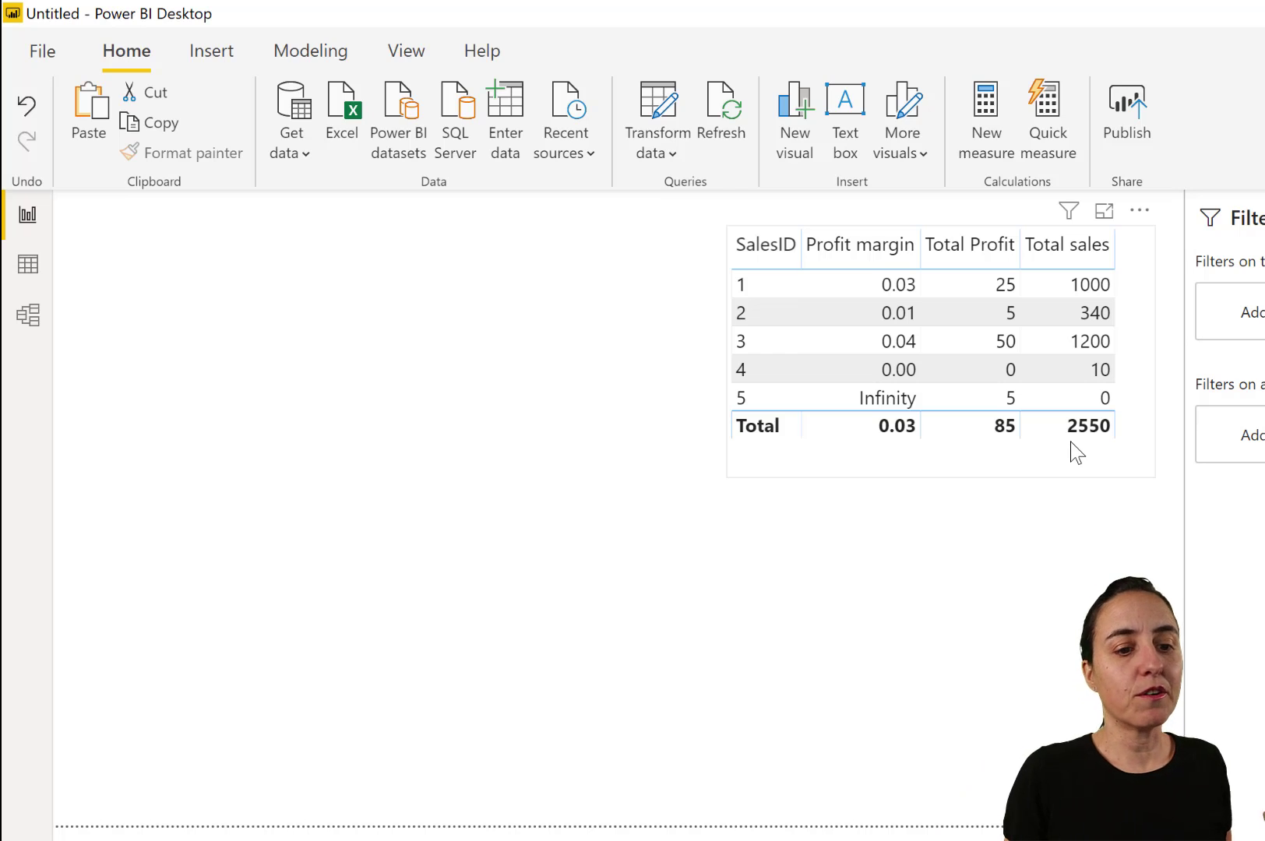
# - In the Profit margin formula, store the division in VAR profit and add a return line
pyautogui.click(1263, 366)
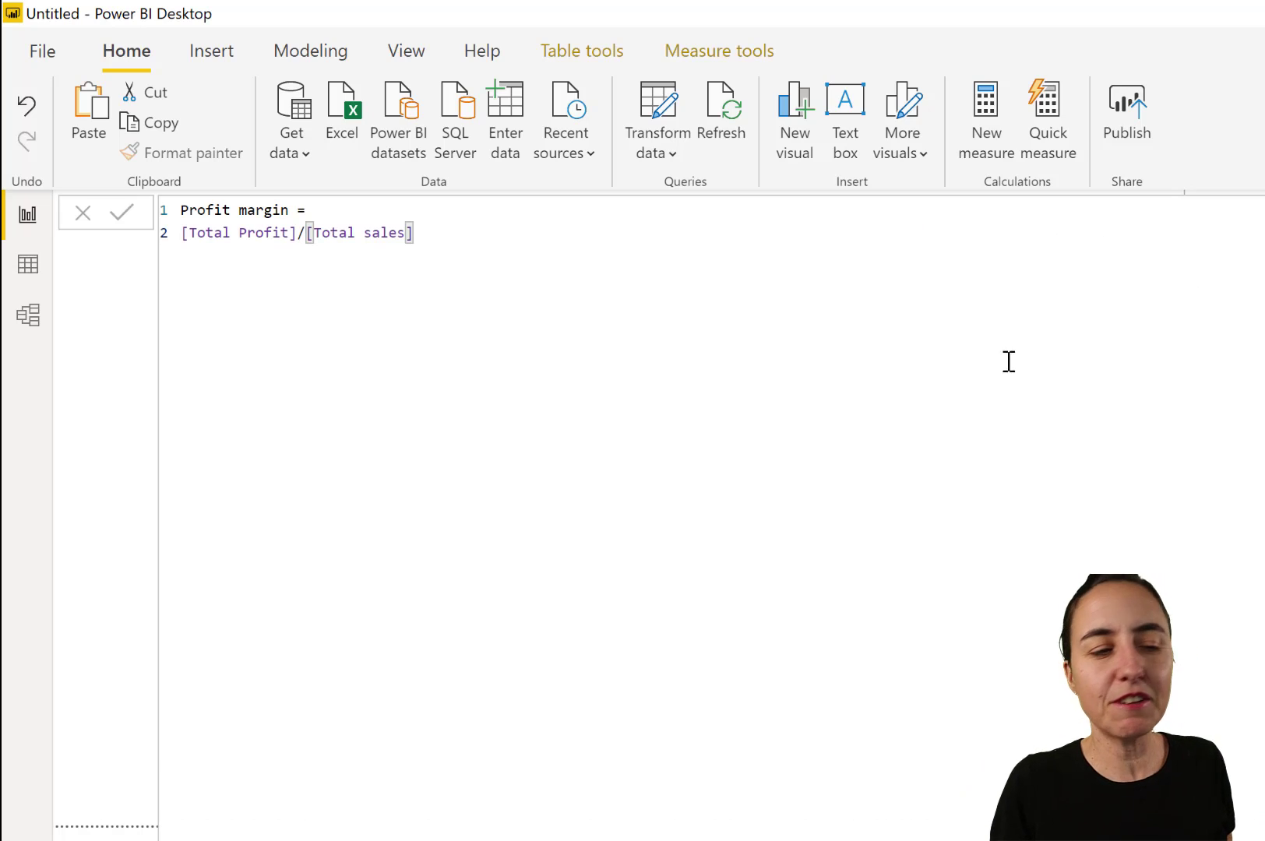
pyautogui.click(339, 210)
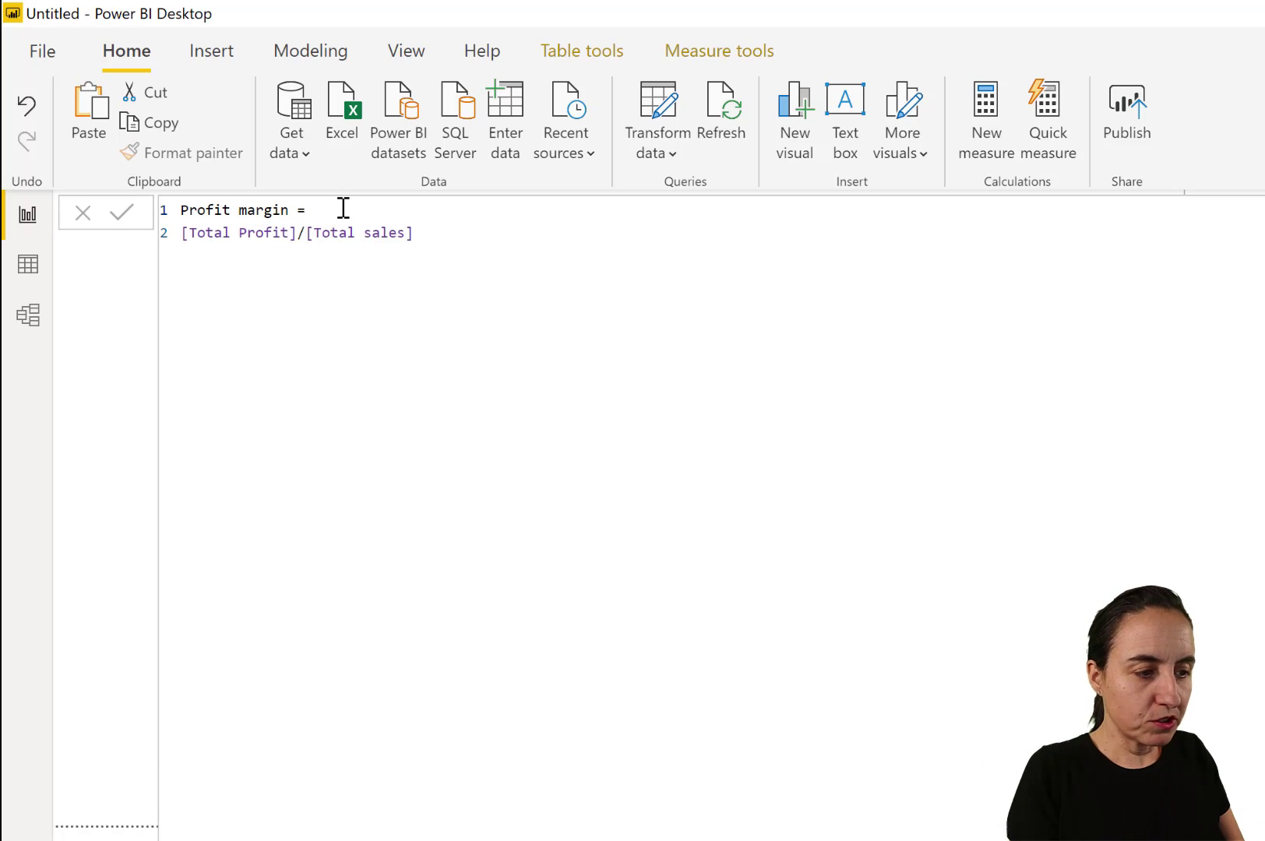
pyautogui.hotkey('shift', 'Return')
pyautogui.write('VAR ')
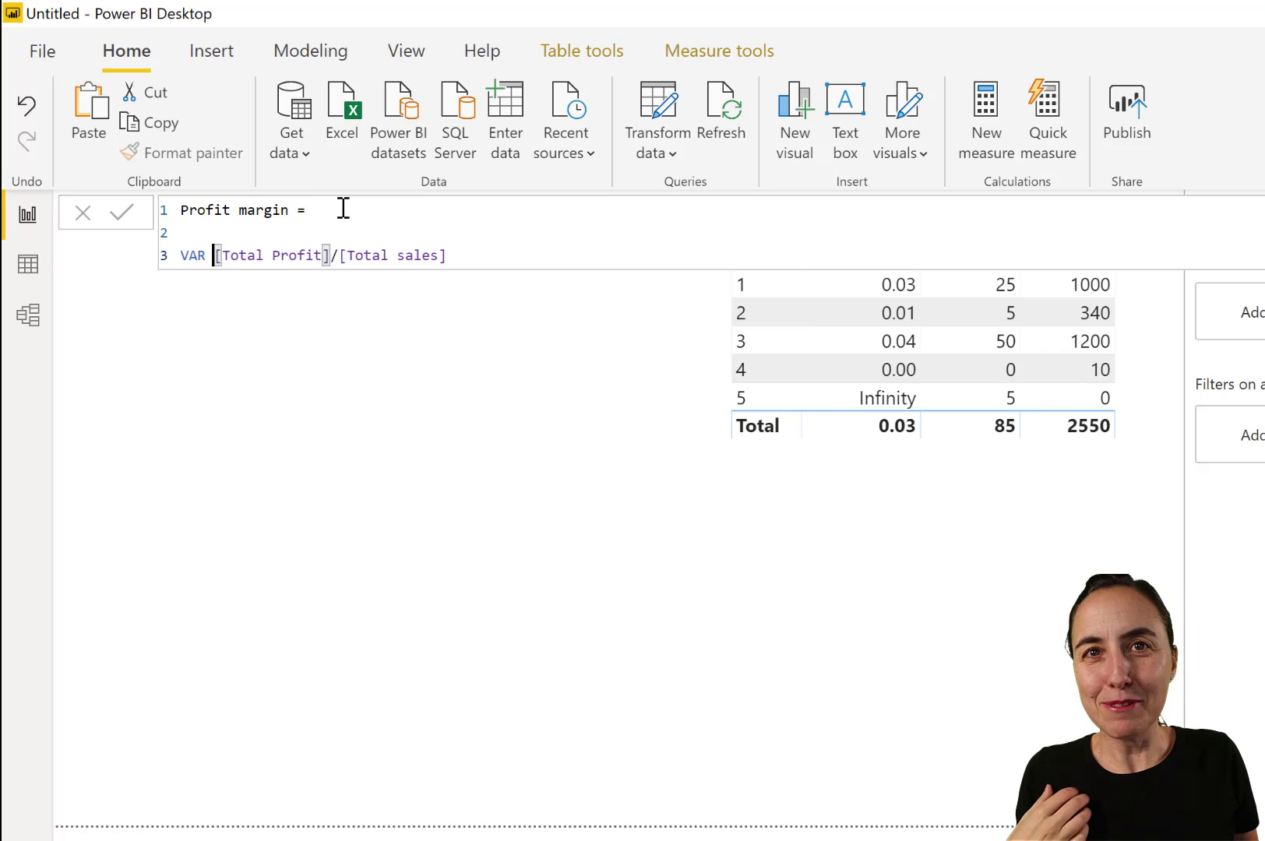
pyautogui.write('profi')
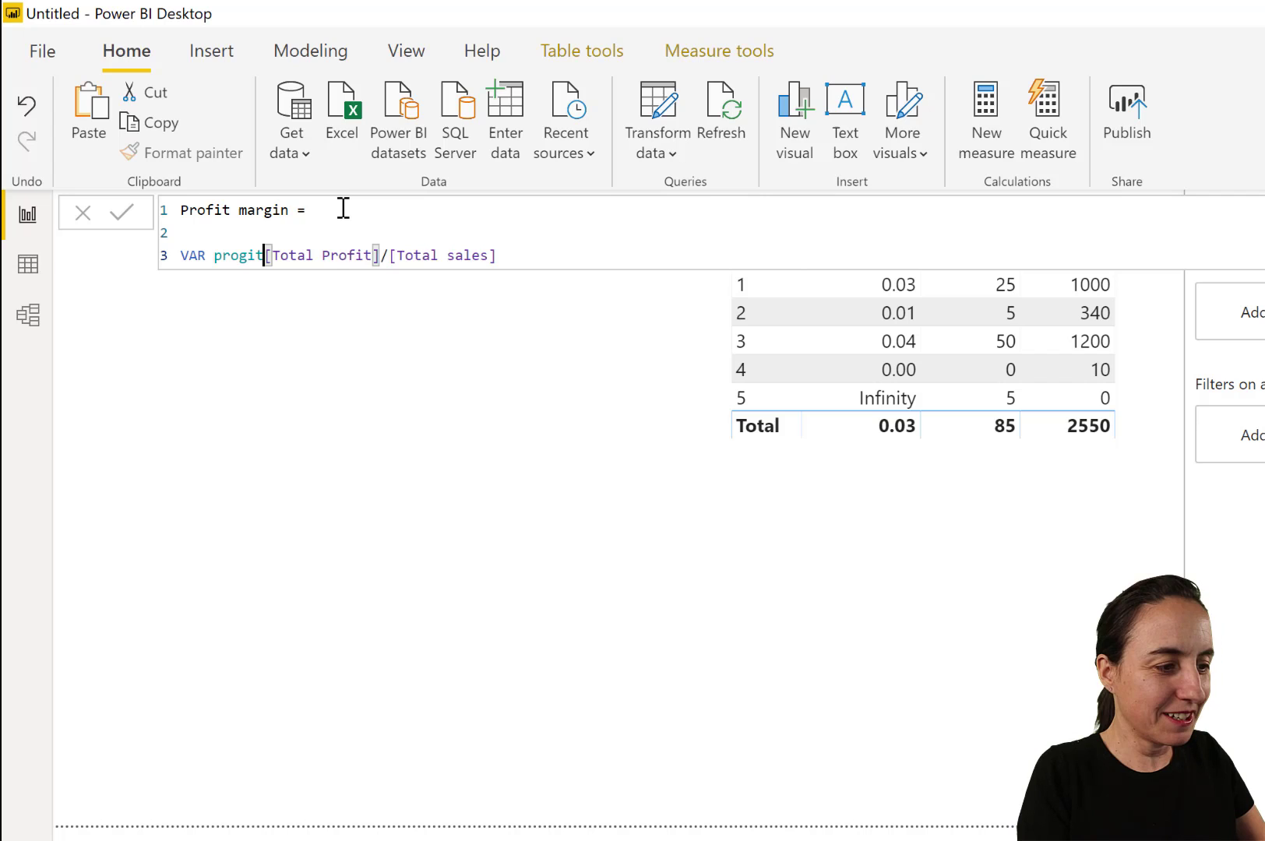
pyautogui.press('BackSpace')
pyautogui.press('BackSpace')
pyautogui.write('fit =')
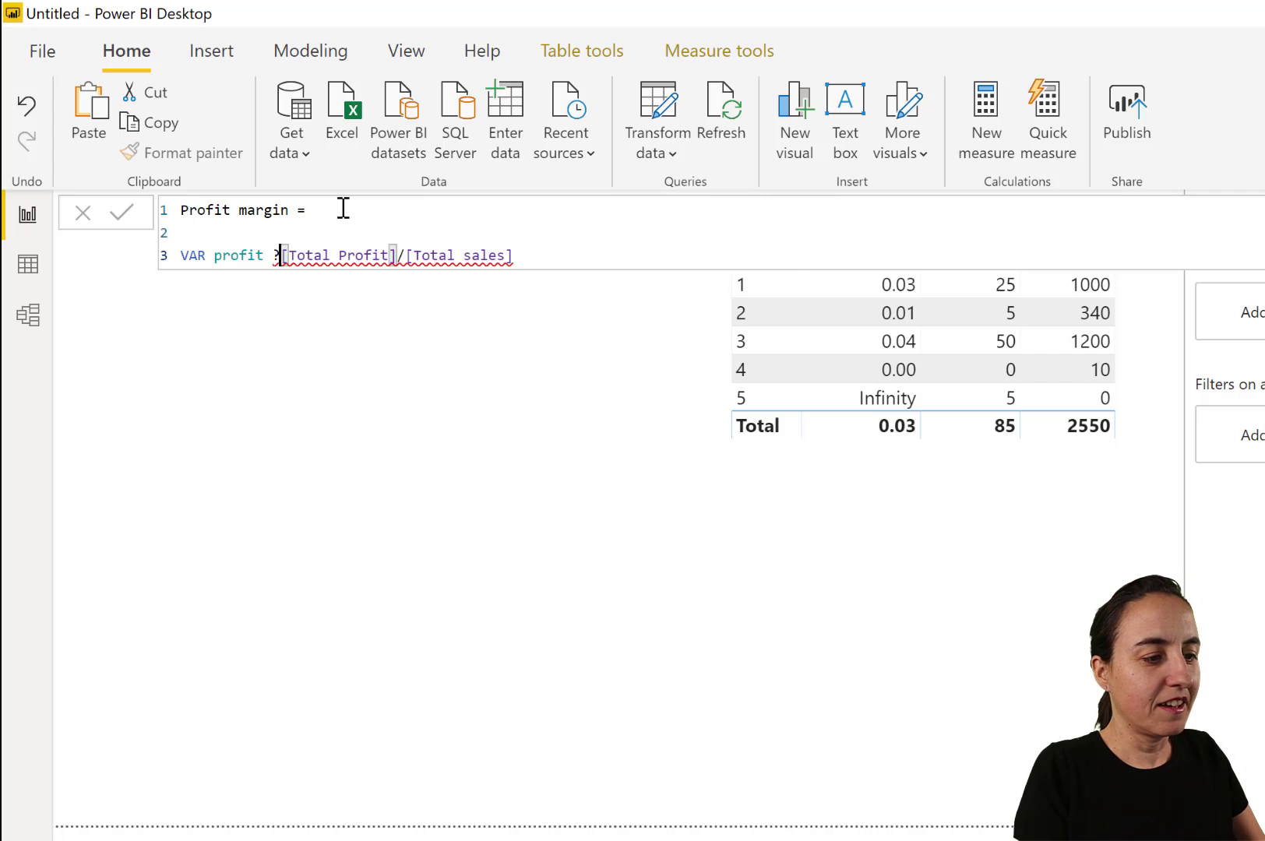
pyautogui.press('BackSpace')
pyautogui.write('=')
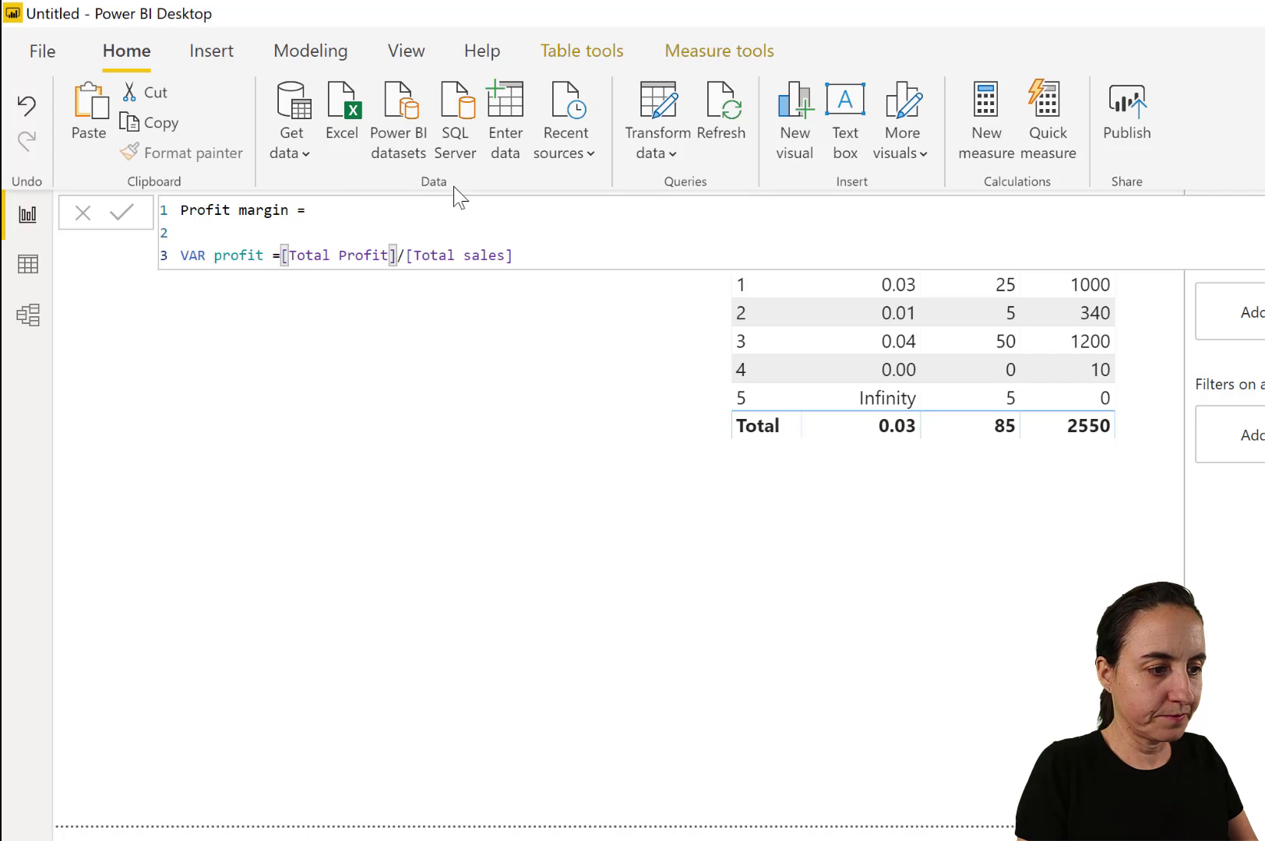
pyautogui.press('End')
pyautogui.hotkey('shift', 'Return')
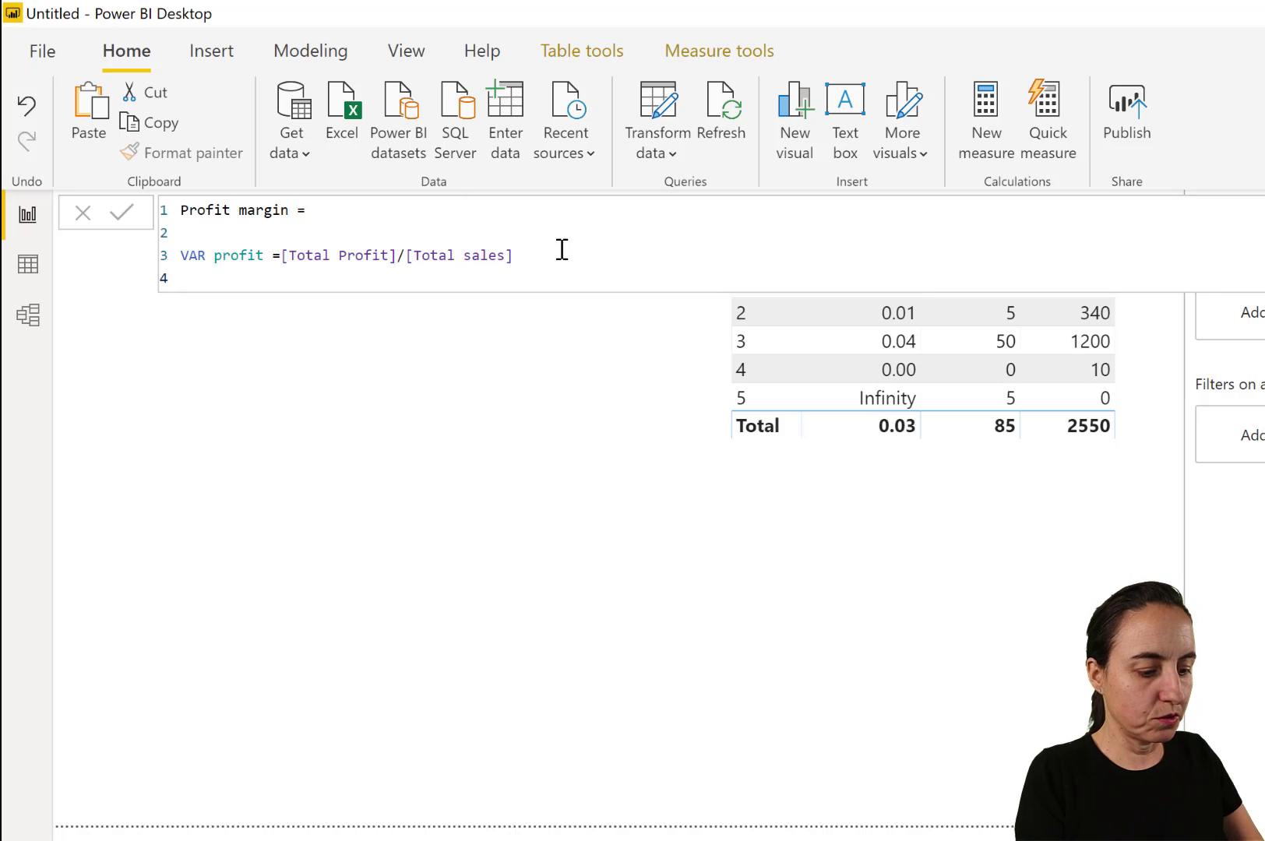
pyautogui.write('return')
pyautogui.hotkey('shift', 'Return')
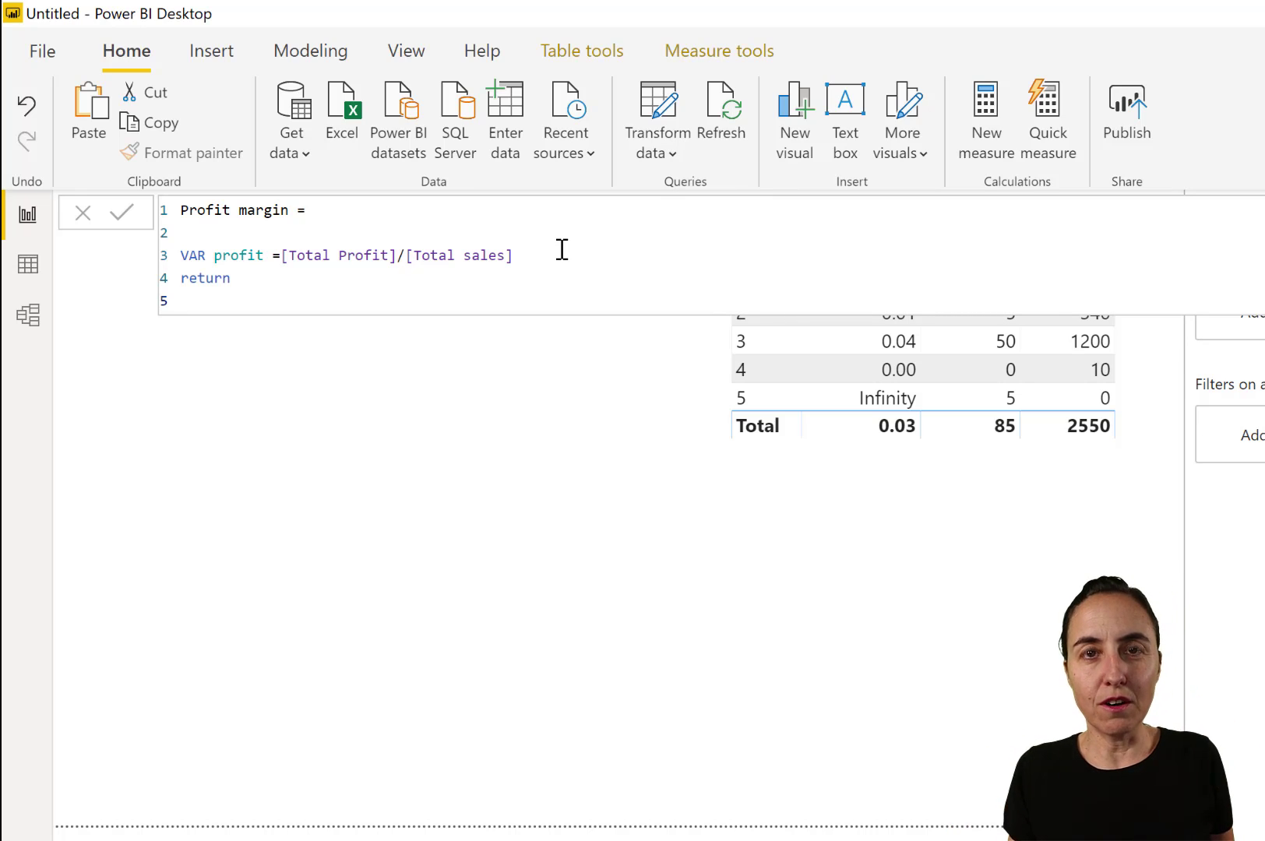
# - Return IF(ISERROR(profit), BLANK(), profit) so SalesID 5 shows blank instead of Infinity
pyautogui.write('I')
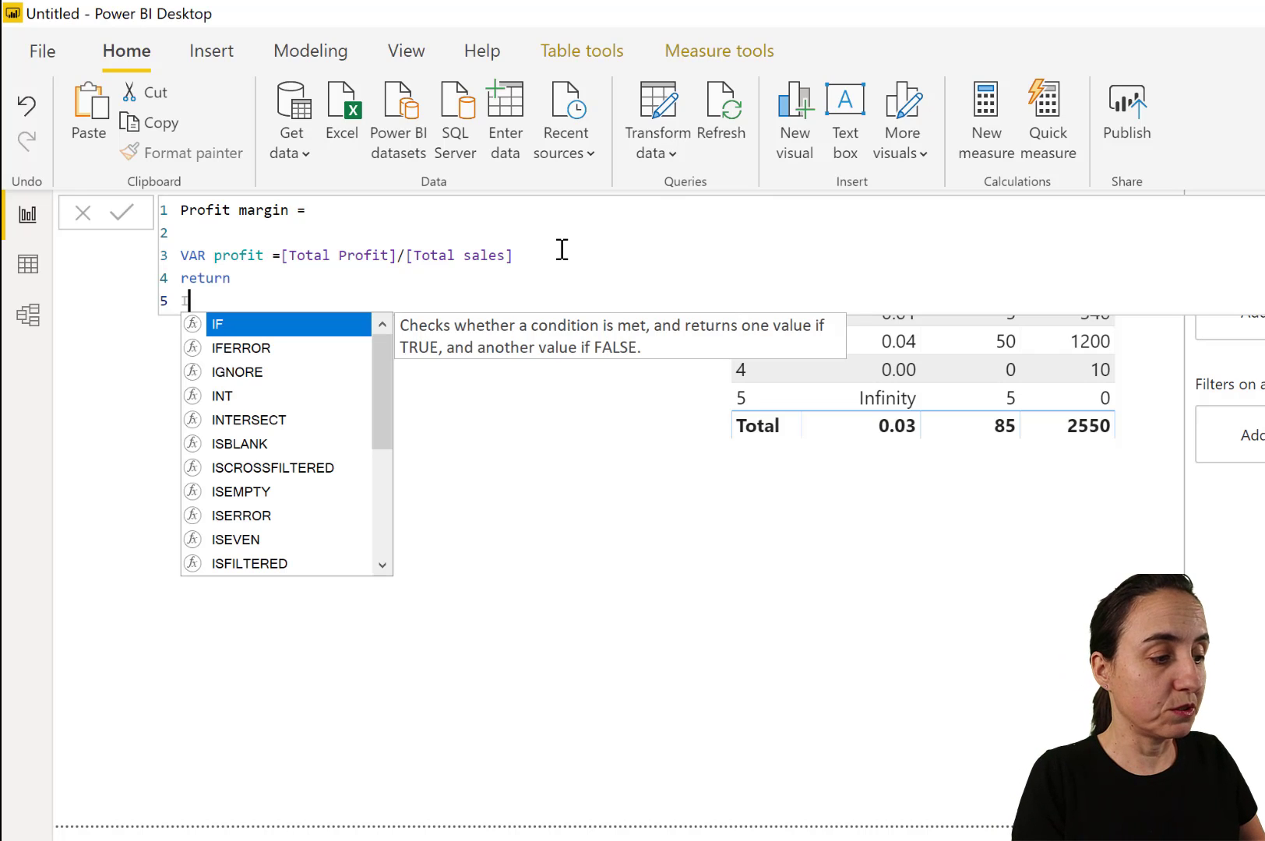
pyautogui.write('F(')
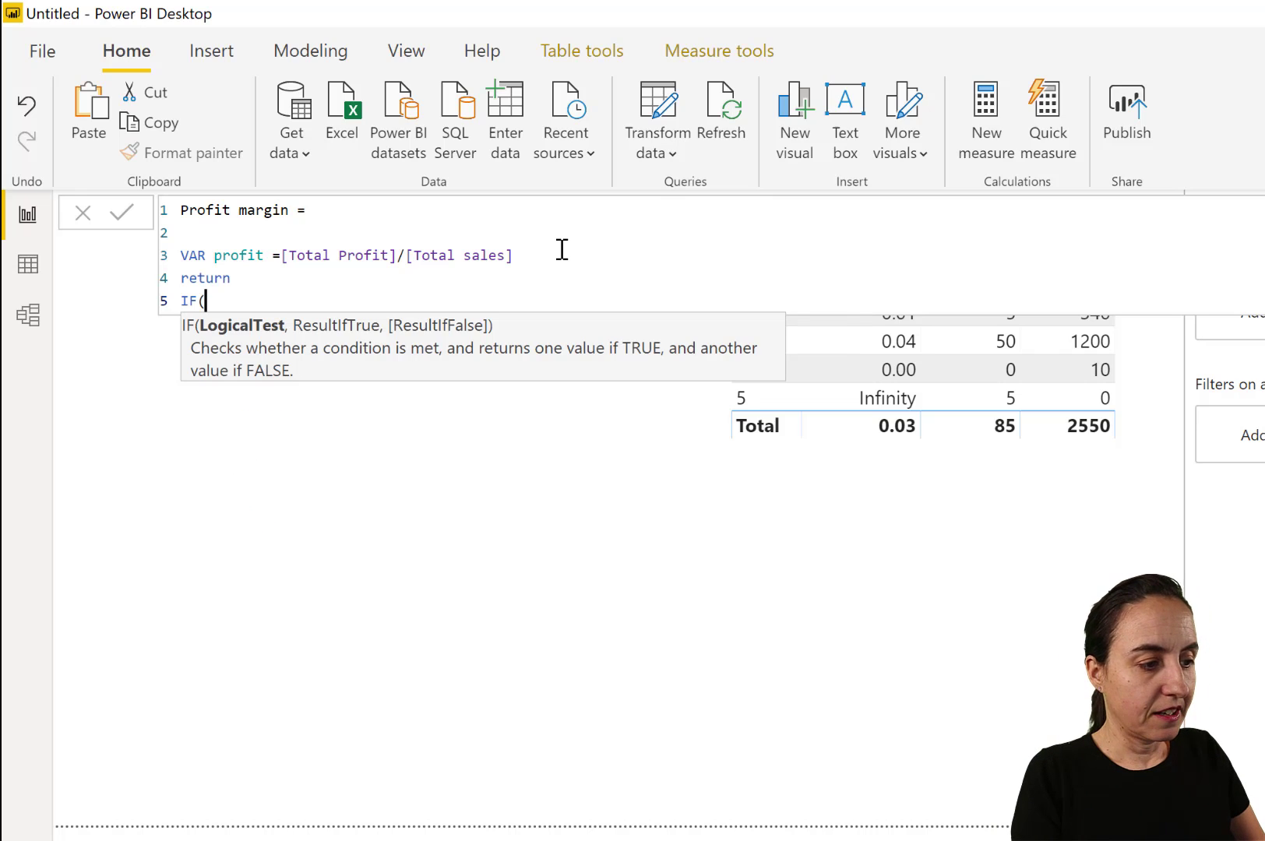
pyautogui.write('ie')
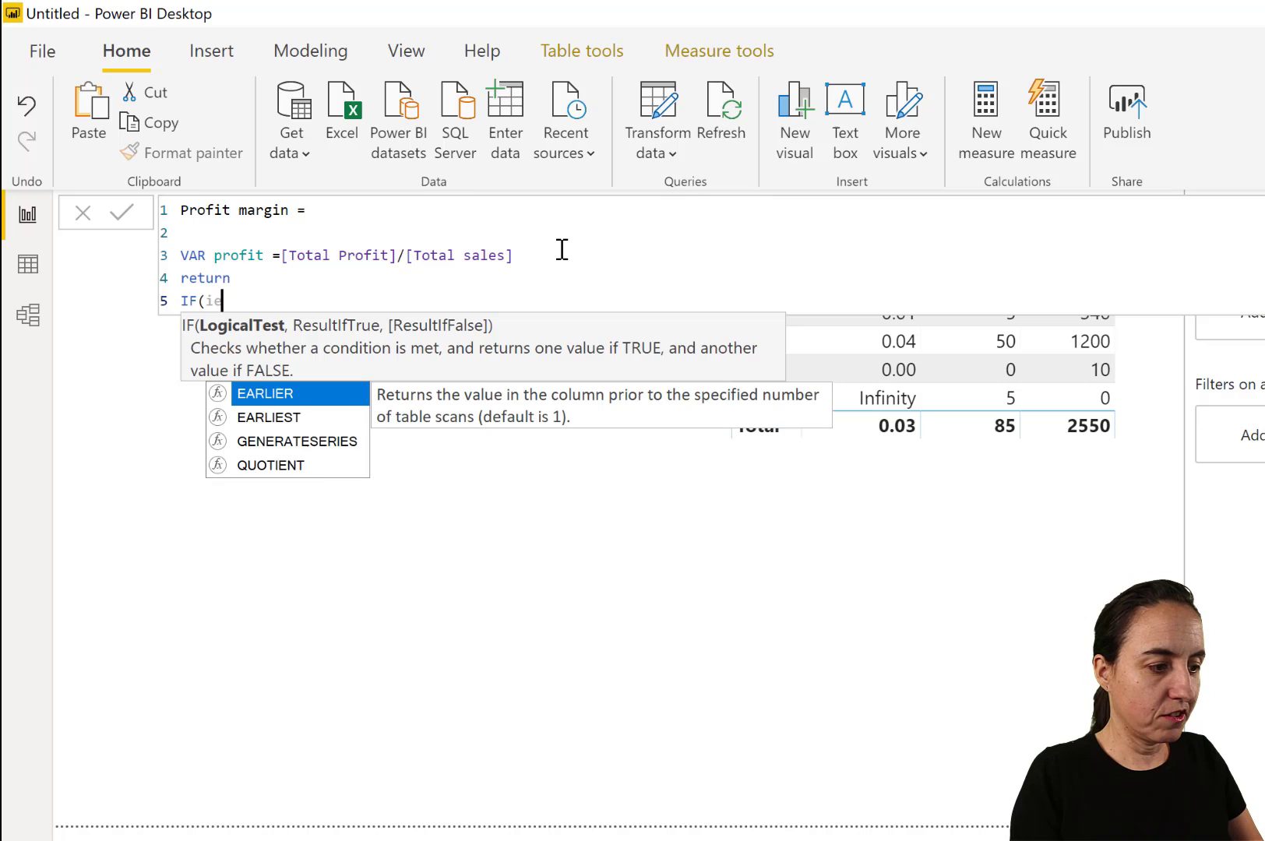
pyautogui.press('BackSpace')
pyautogui.write('se')
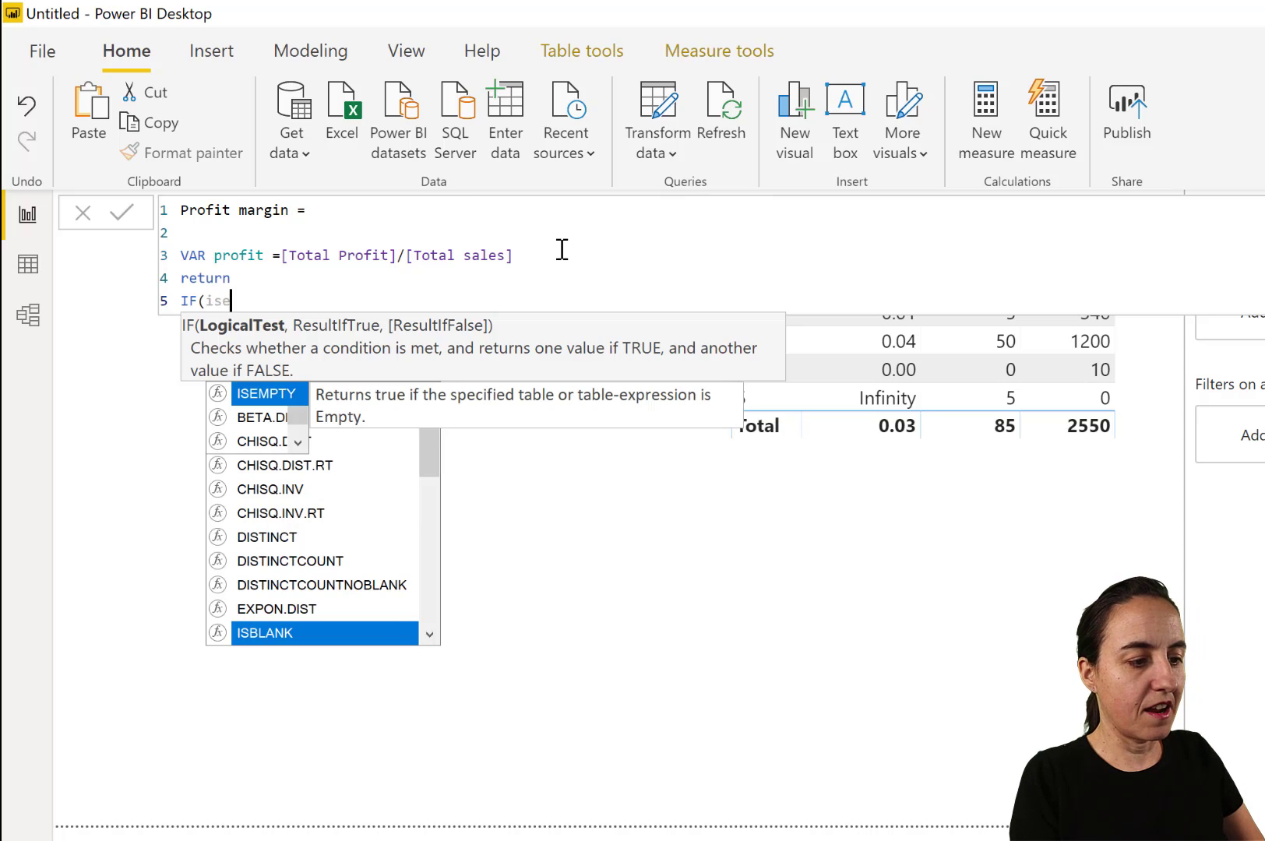
pyautogui.press('Down')
pyautogui.press('Tab')
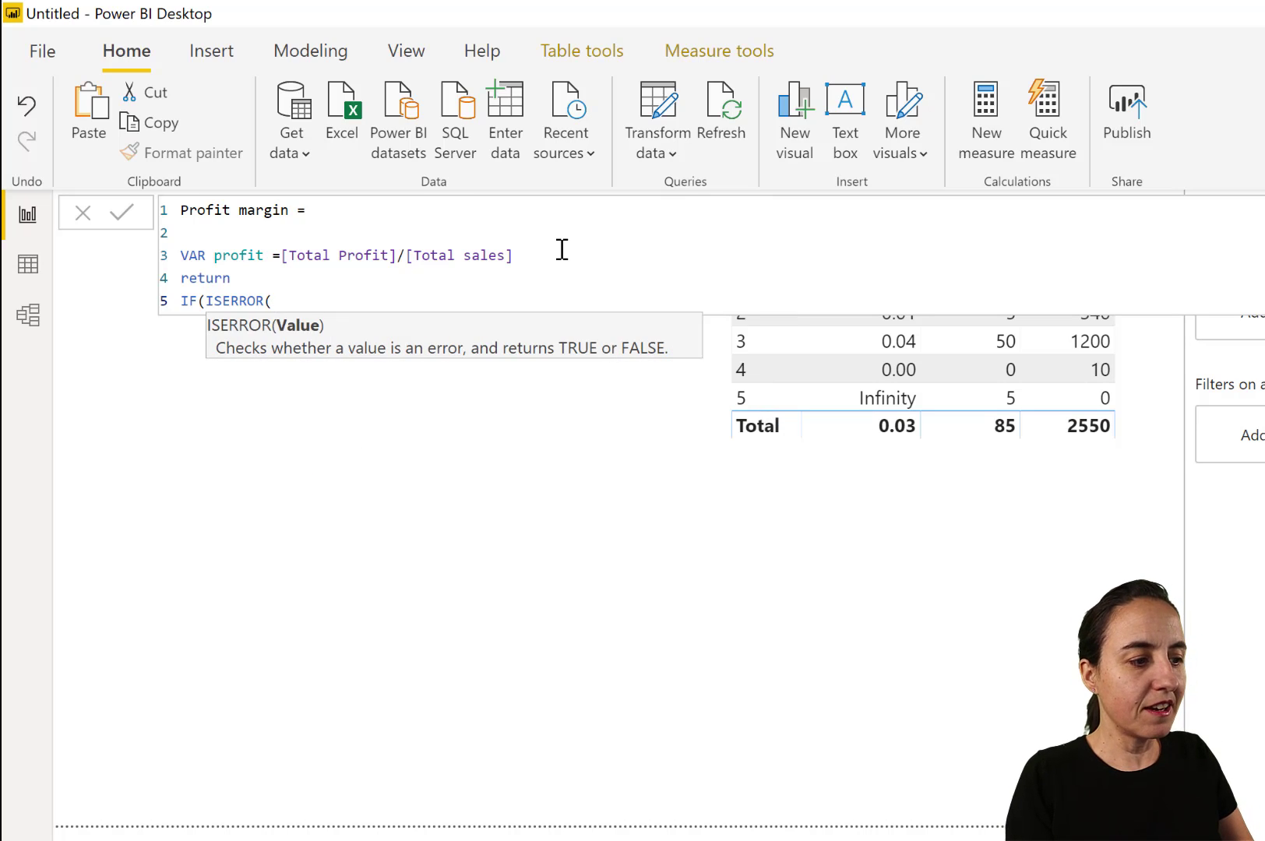
pyautogui.write('pro')
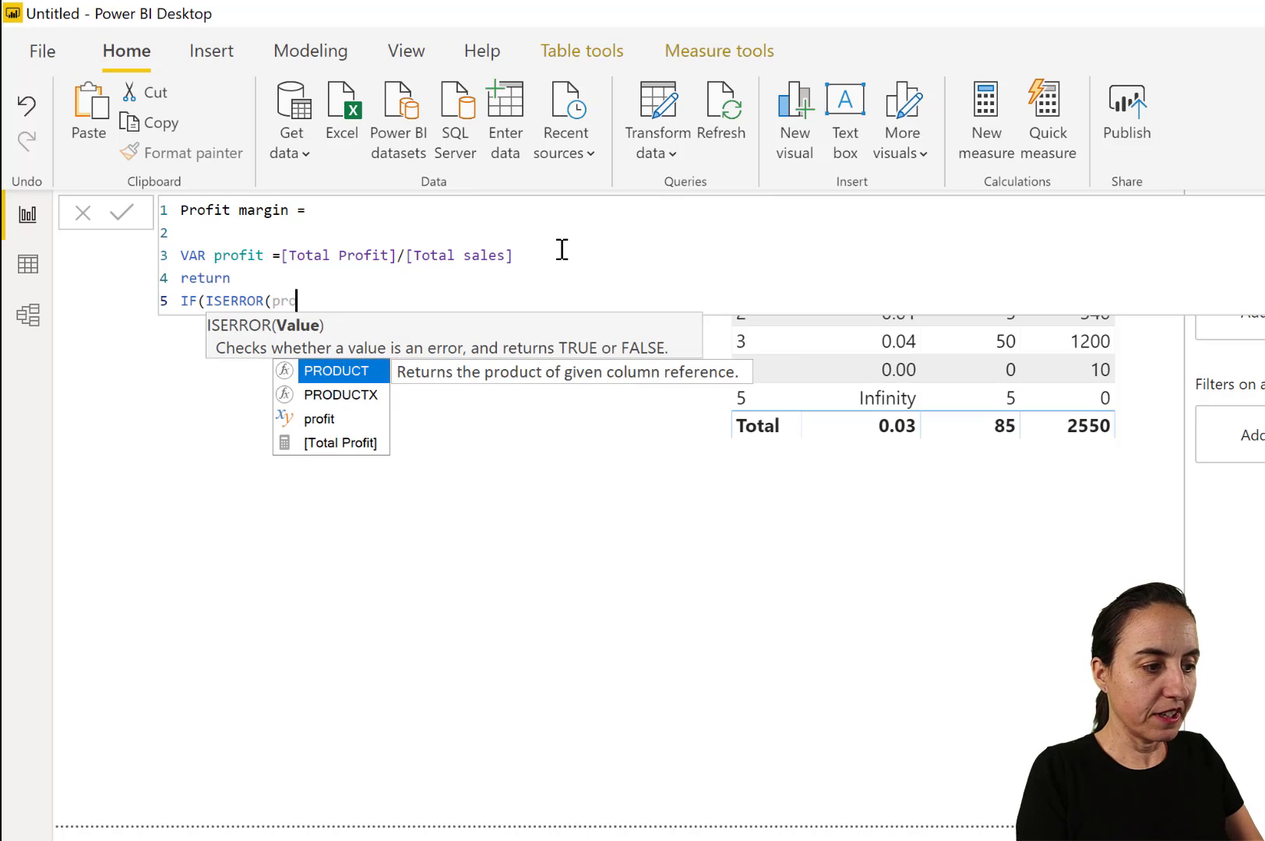
pyautogui.press('Down')
pyautogui.press('Down')
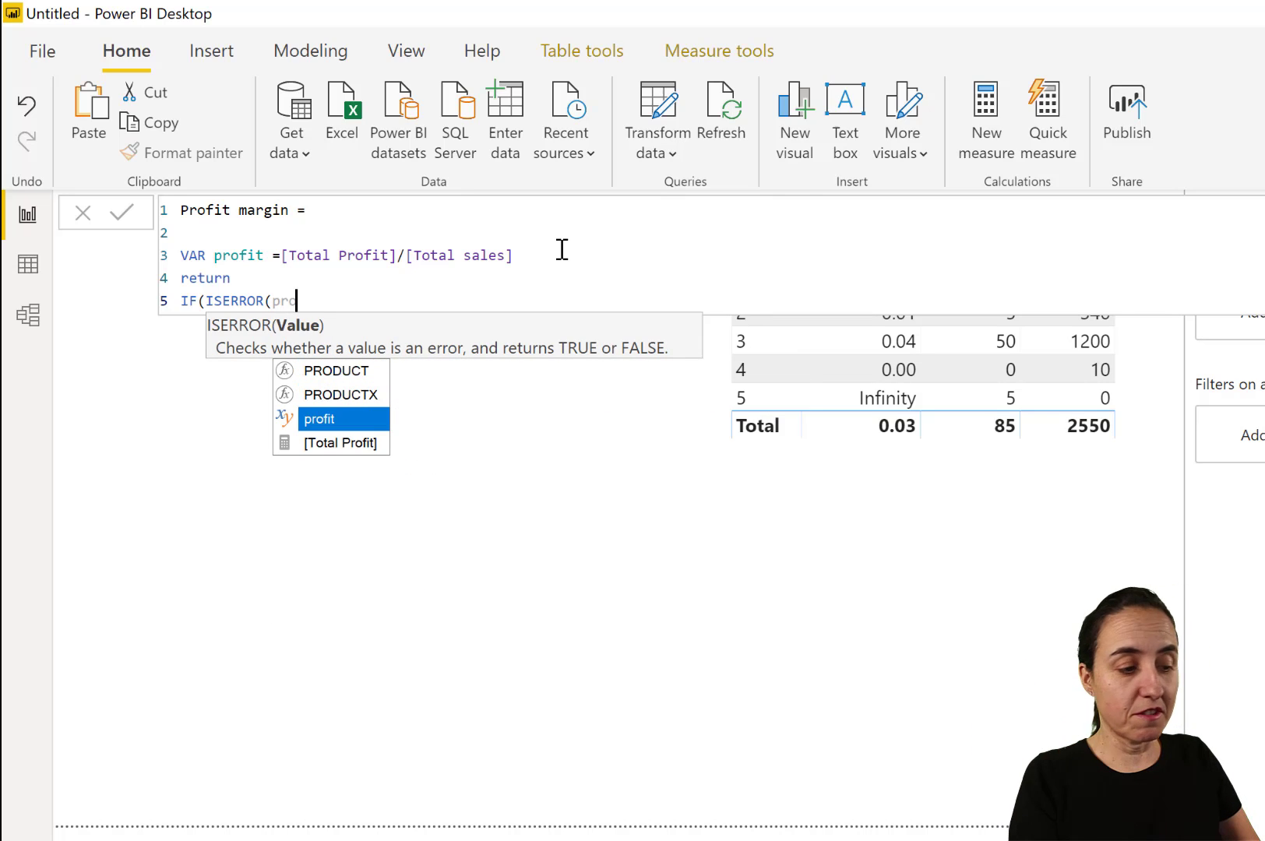
pyautogui.press('Tab')
pyautogui.write('), ')
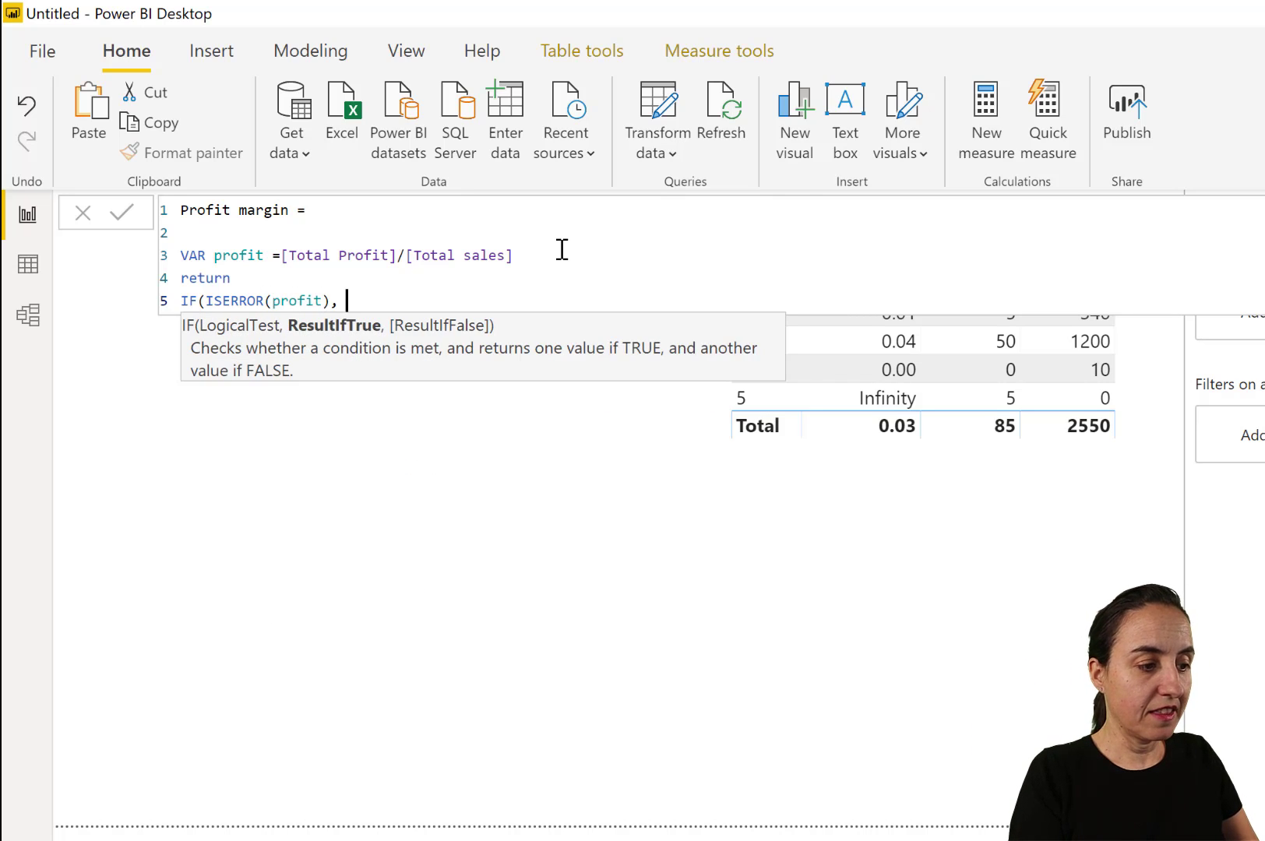
pyautogui.write('bln')
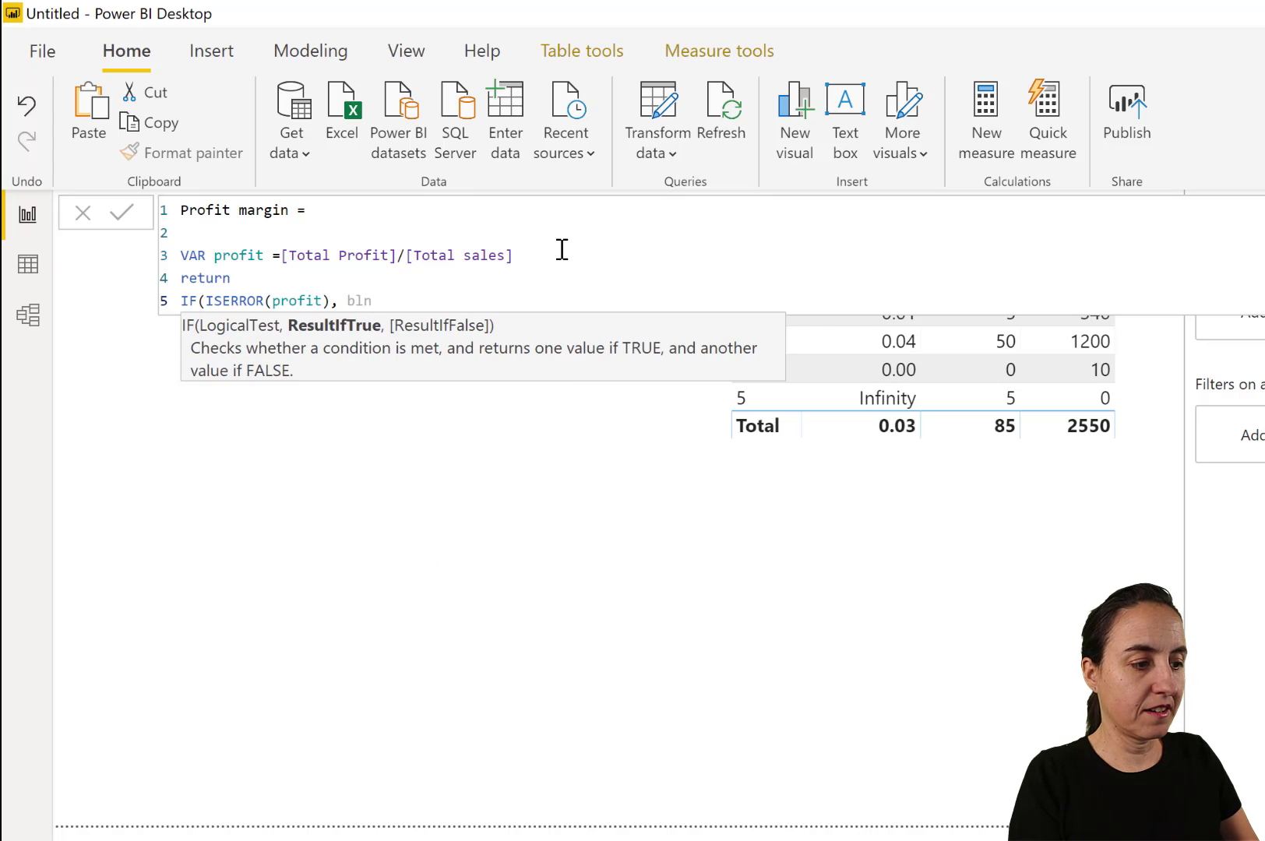
pyautogui.press('Tab')
pyautogui.write('), ')
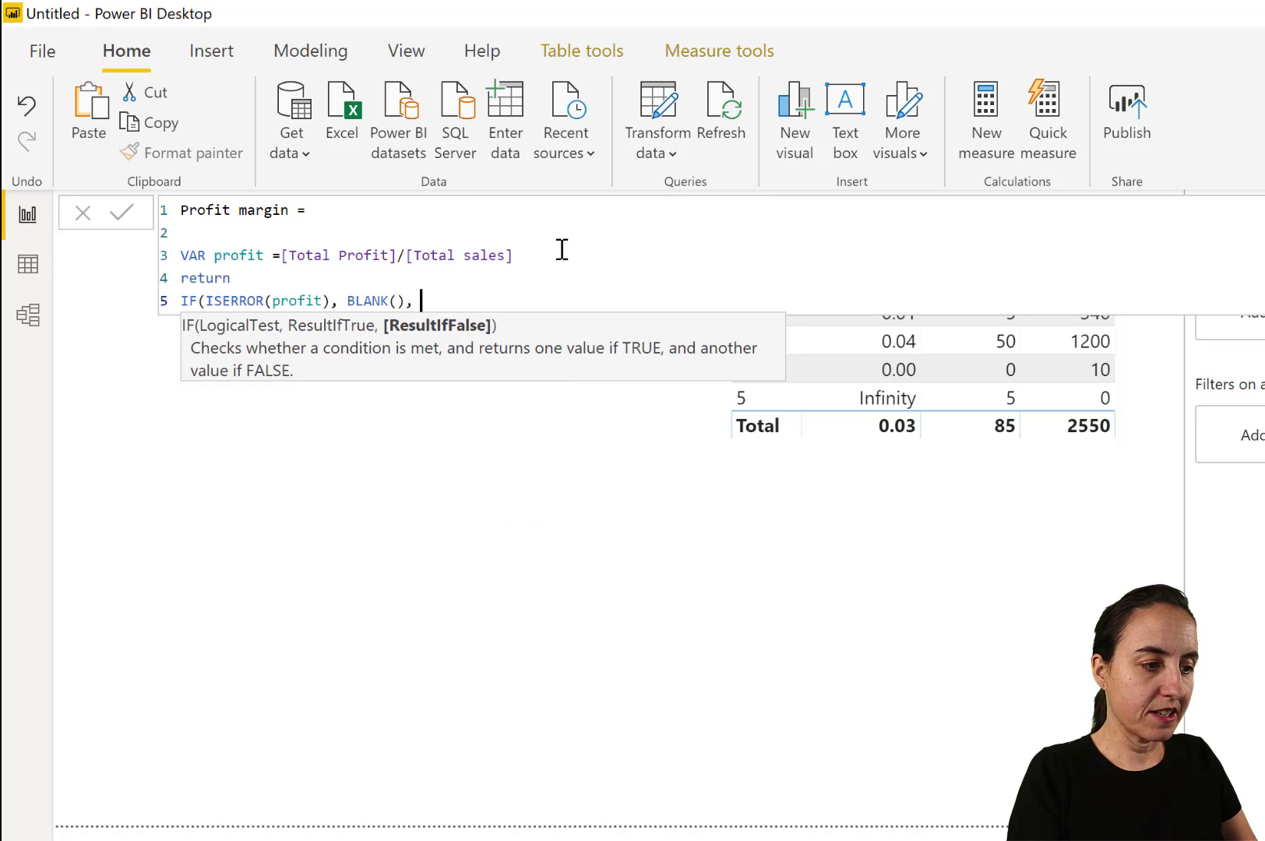
pyautogui.write('pro')
pyautogui.press('Down')
pyautogui.press('Down')
pyautogui.press('Down')
pyautogui.press('Up')
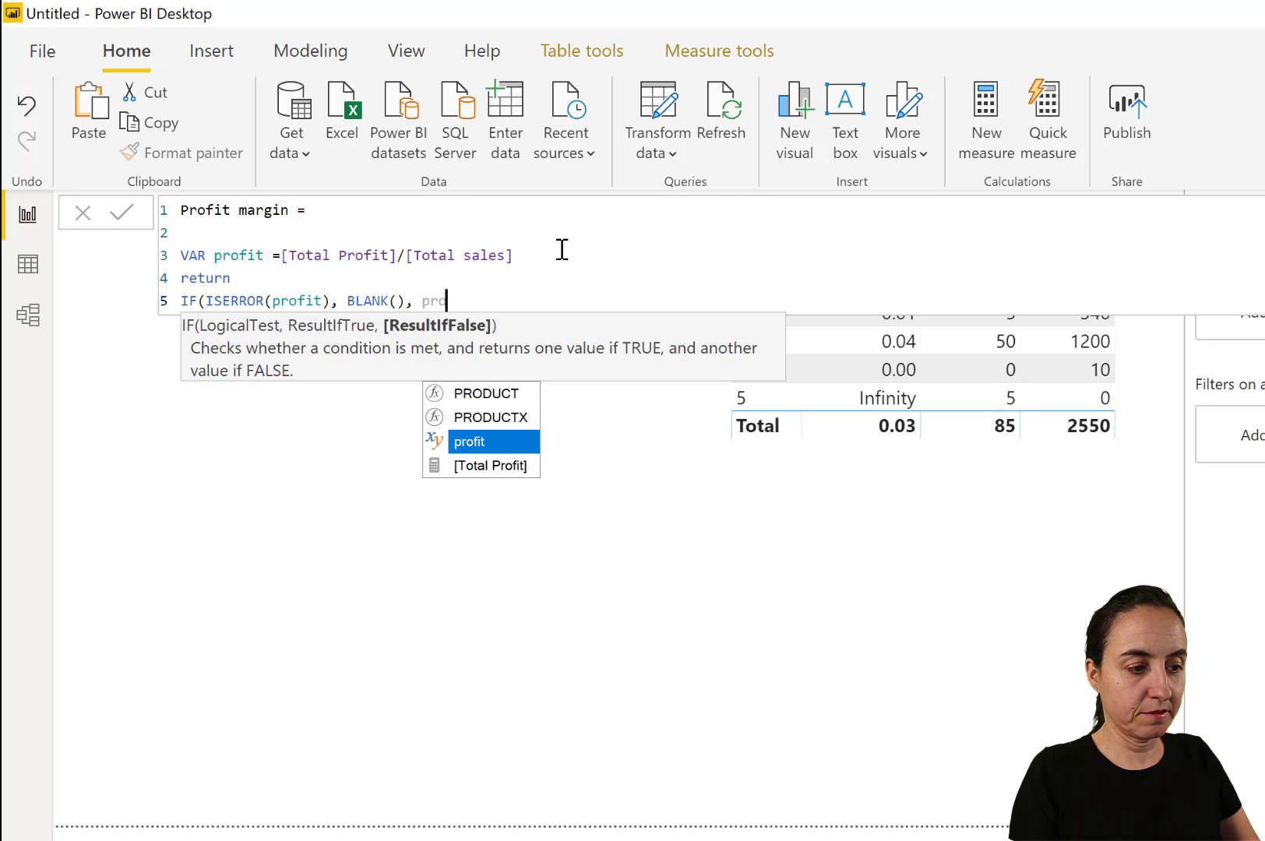
pyautogui.press('Tab')
pyautogui.write(')')
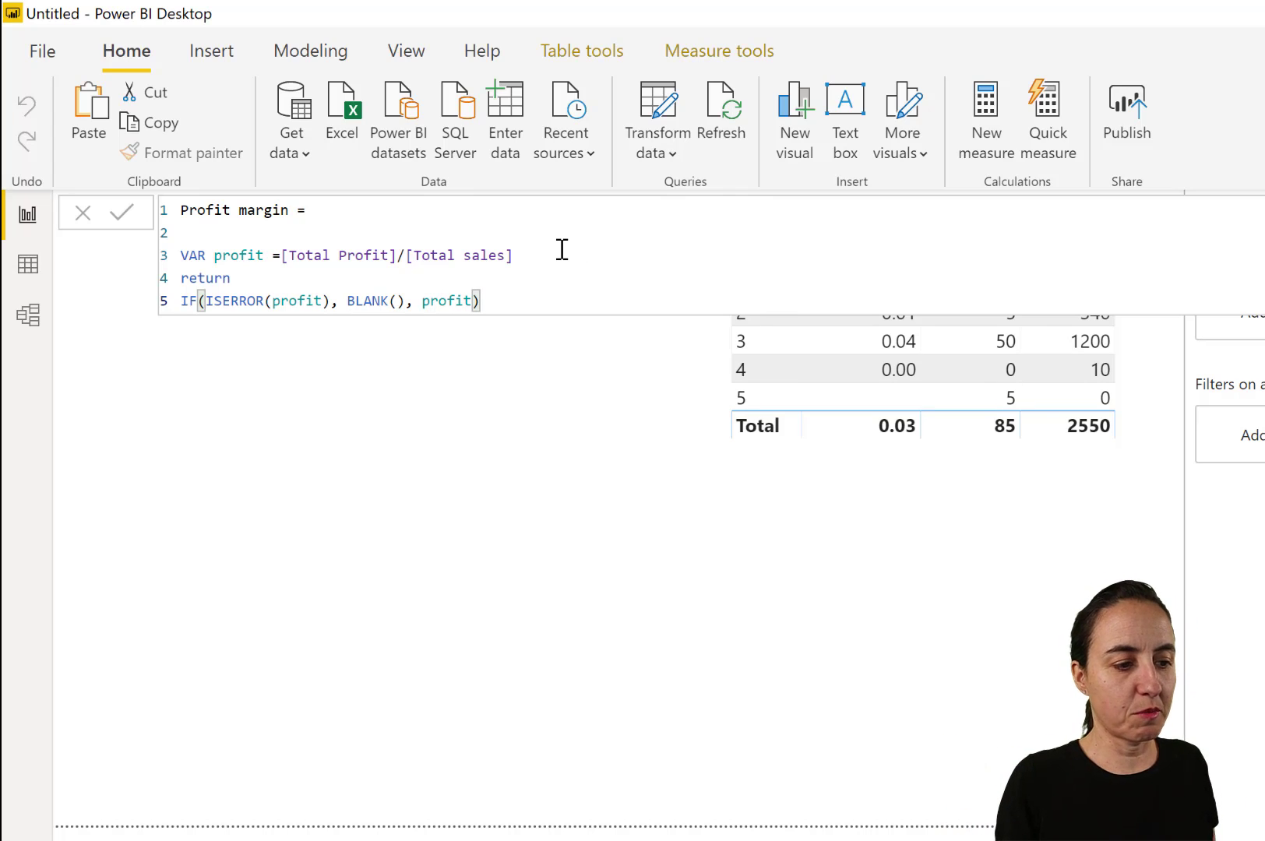
pyautogui.click(966, 473)
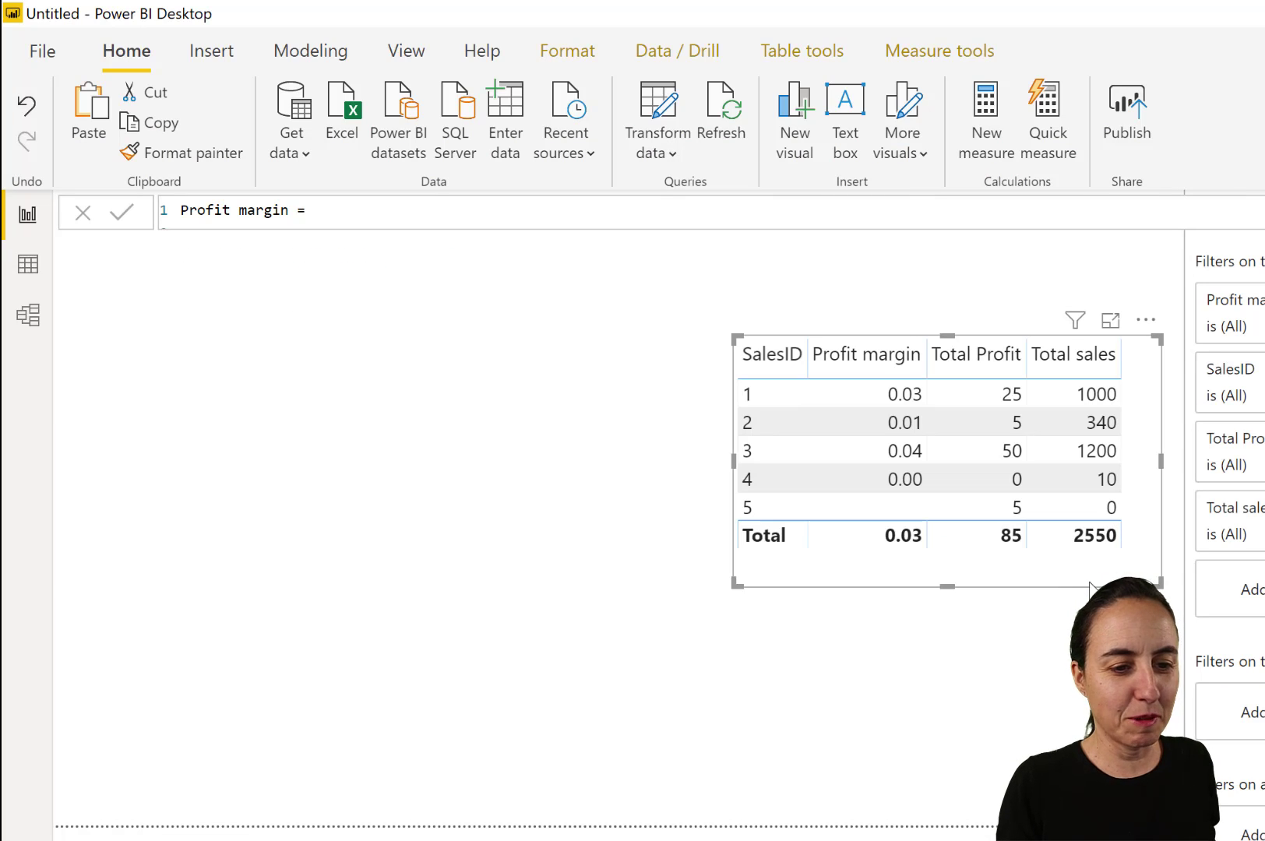
pyautogui.click(875, 210)
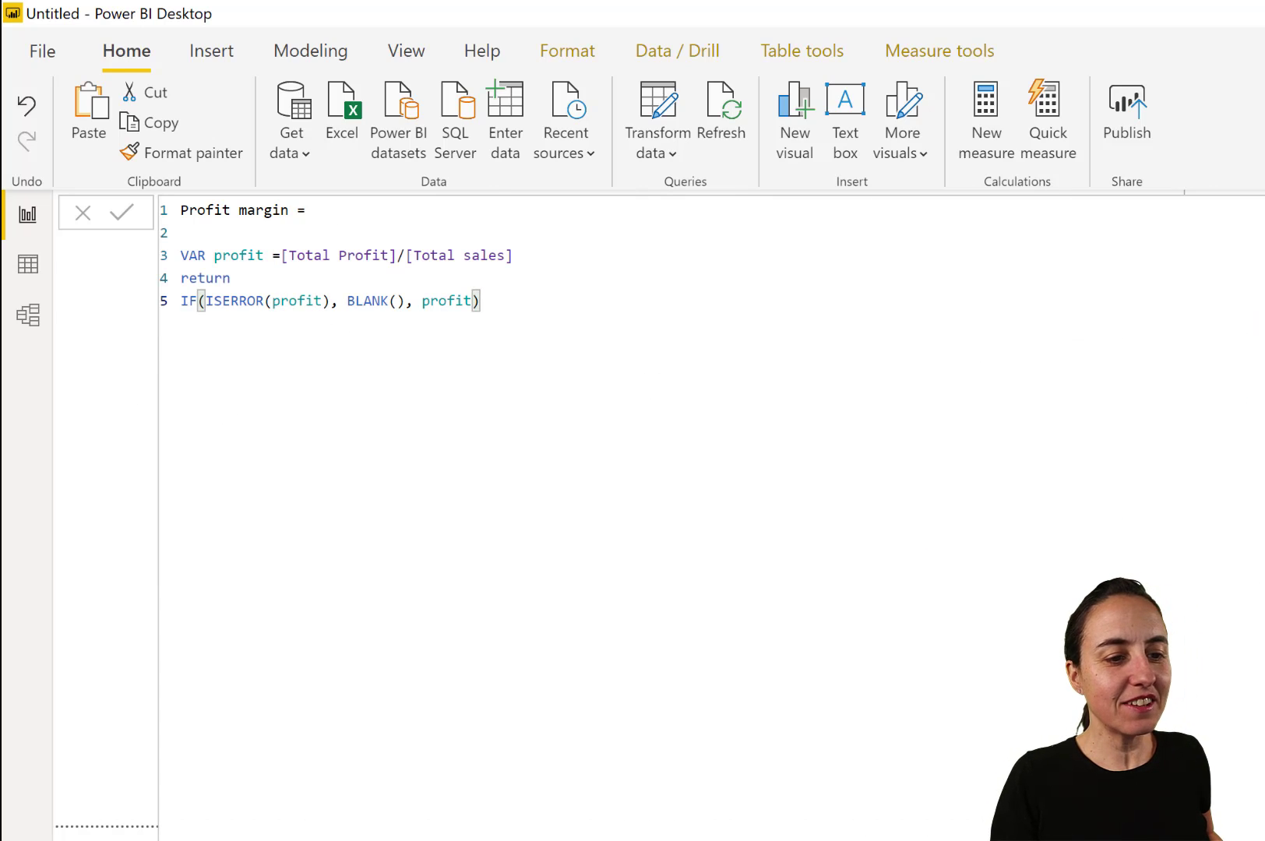
pyautogui.press('Return')
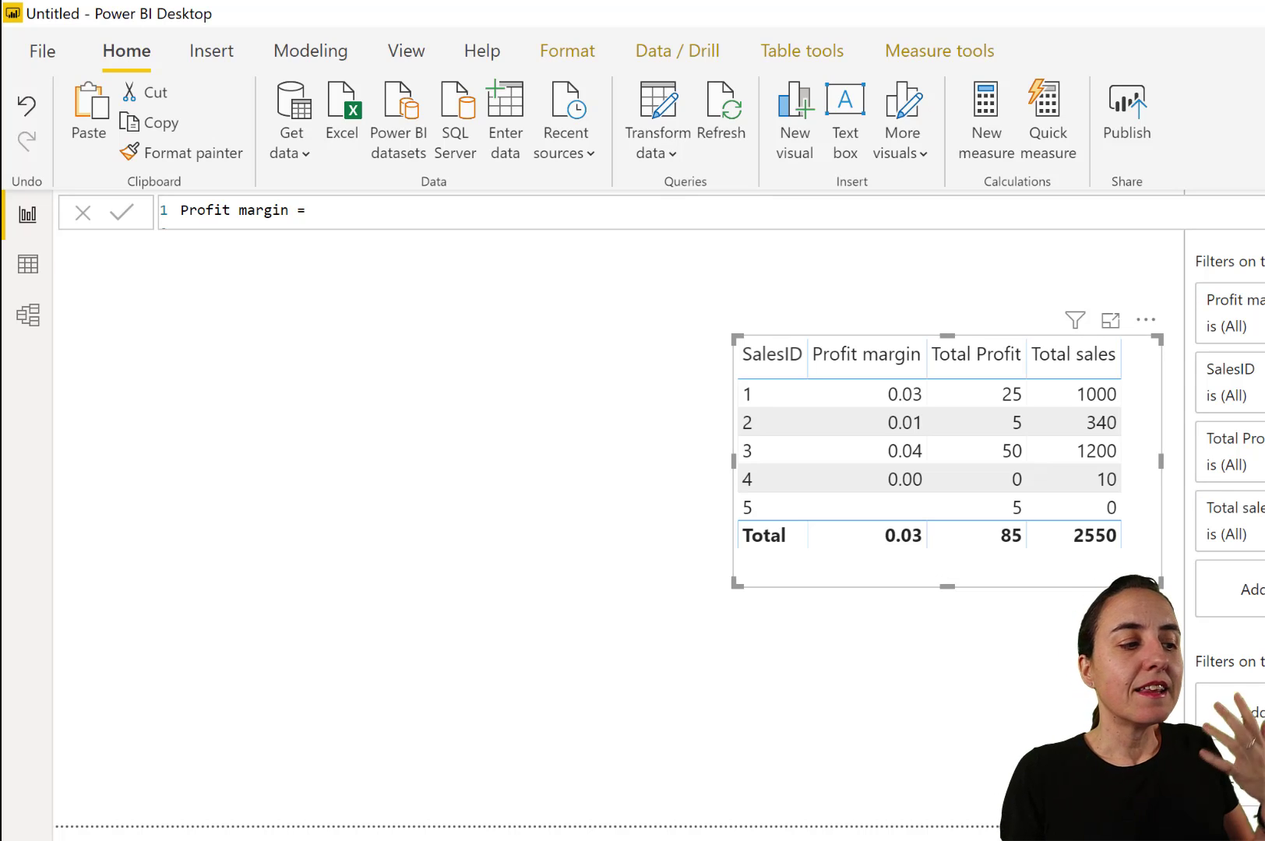
pyautogui.write('VAR profit =[Total Profit]/[Total sales] return IF(ISERROR(profit), BLANK(), profit)')
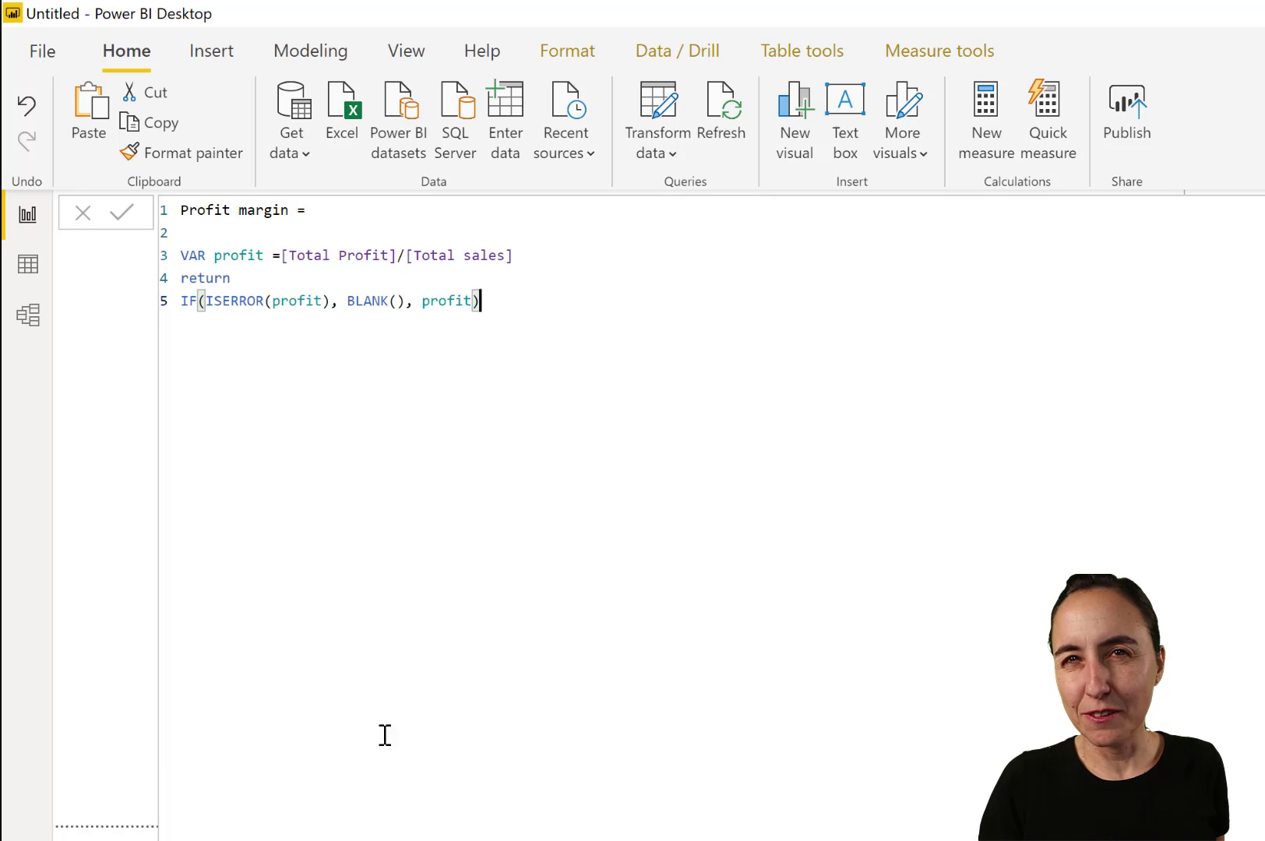
# - Rewrite line 5 of Profit margin as IFERROR(profit, BLANK()) and commit the measure
pyautogui.click(206, 302)
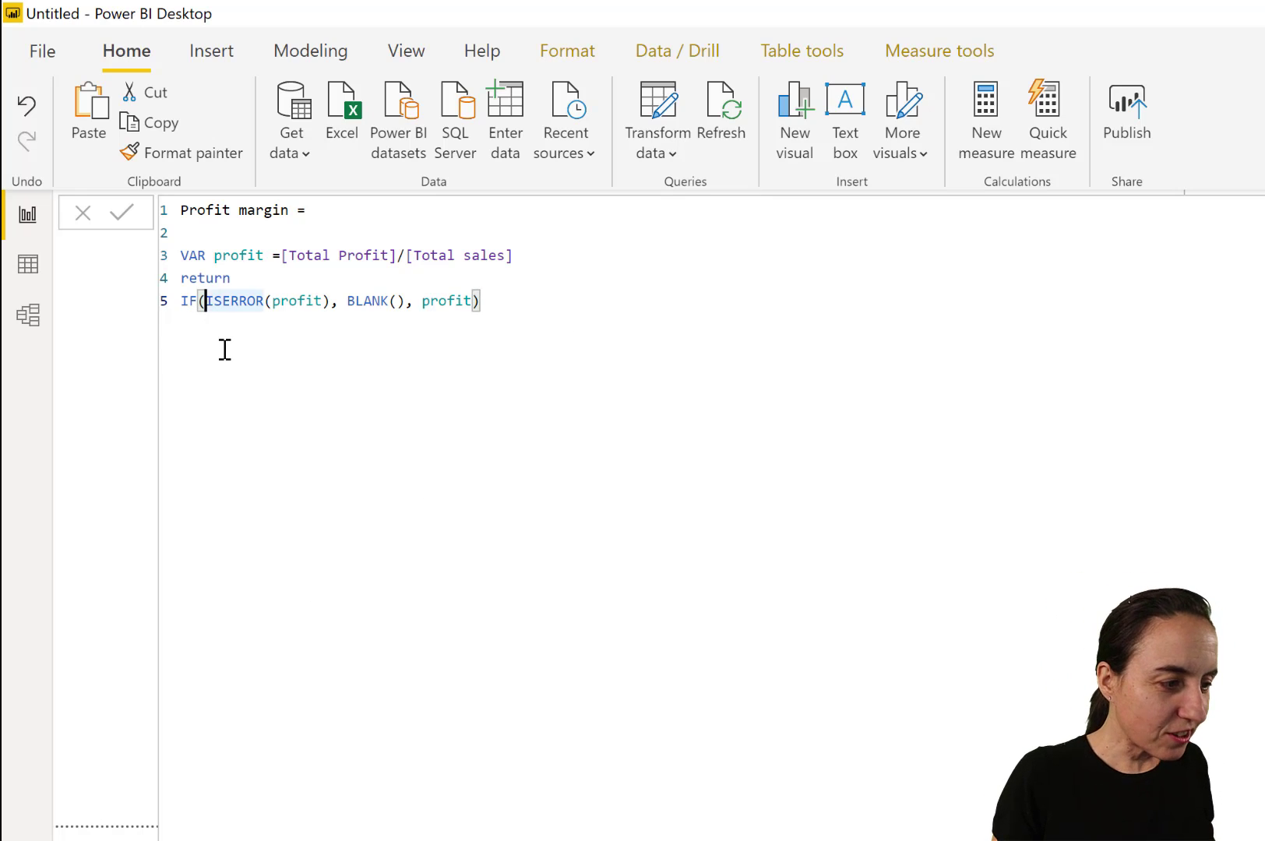
pyautogui.press('BackSpace')
pyautogui.press('Delete')
pyautogui.press('Delete')
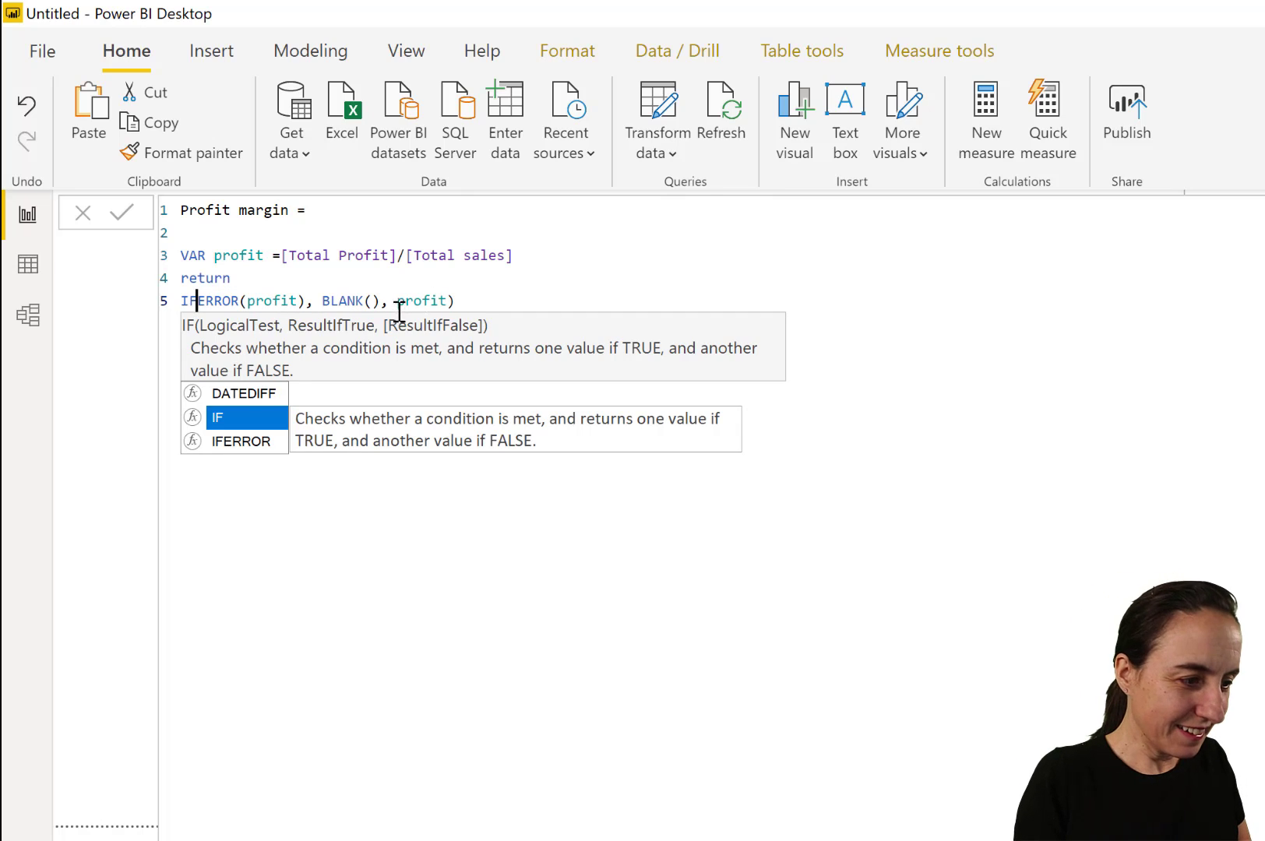
pyautogui.moveTo(390, 302); pyautogui.dragTo(450, 300)
pyautogui.press('BackSpace')
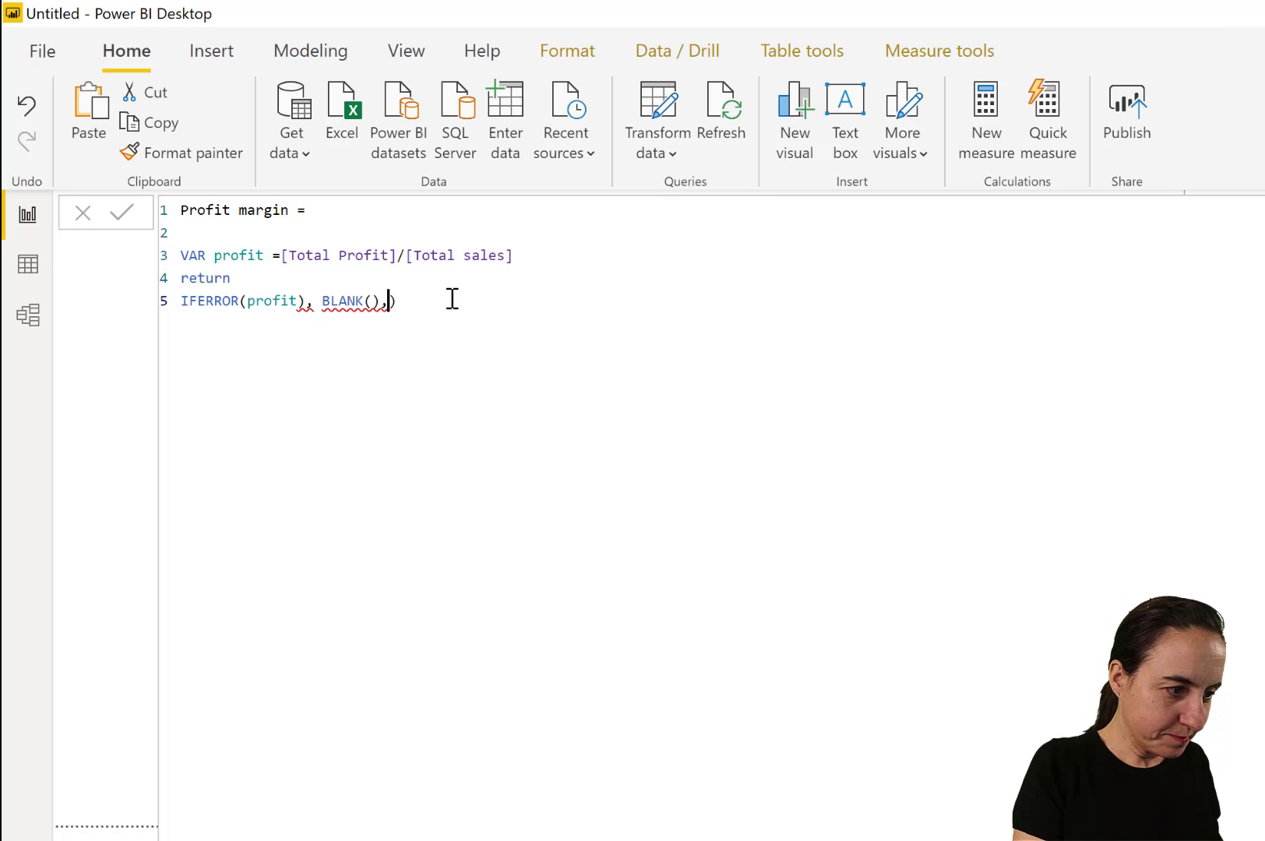
pyautogui.press('BackSpace')
pyautogui.press('Left')
pyautogui.press('Left')
pyautogui.press('Left')
pyautogui.press('Left')
pyautogui.press('Left')
pyautogui.press('Left')
pyautogui.press('Left')
pyautogui.press('Left')
pyautogui.press('Left')
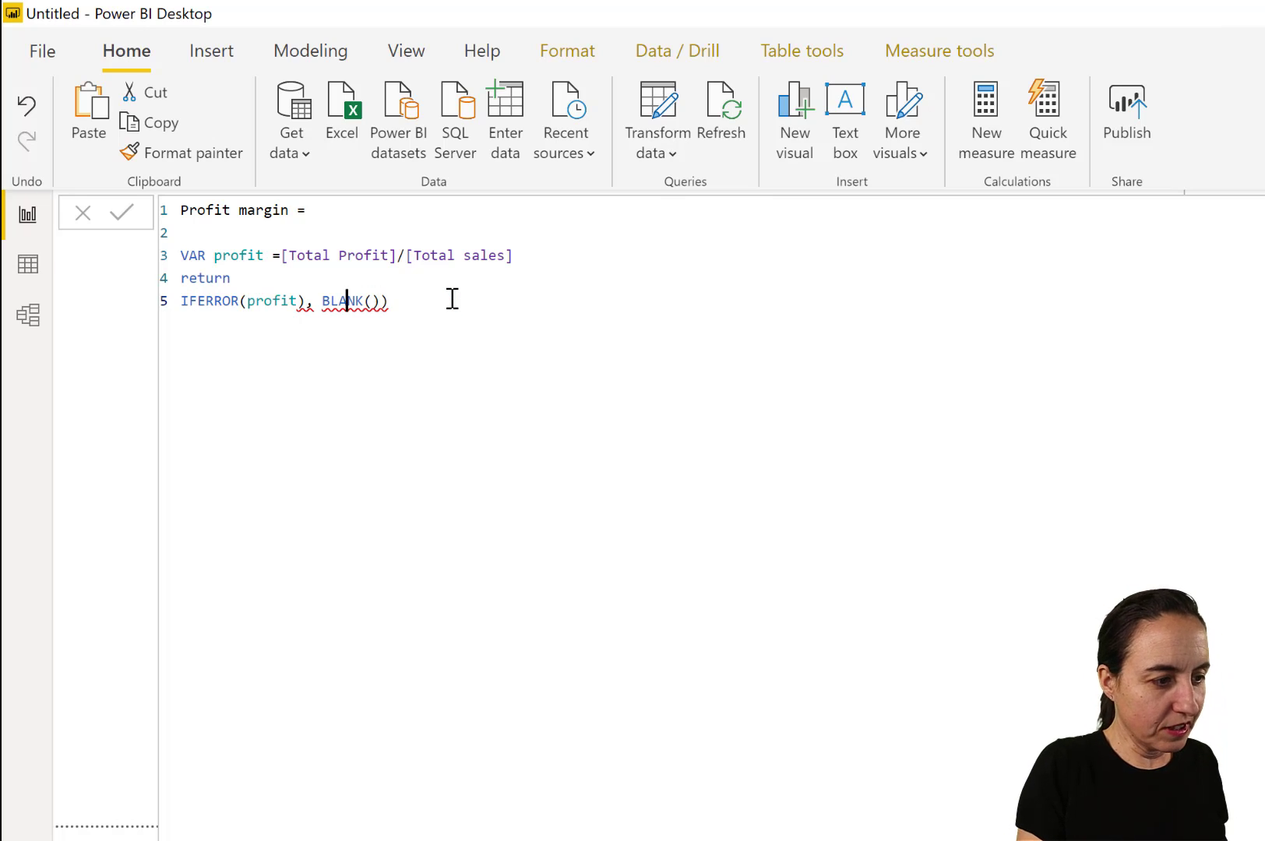
pyautogui.press('BackSpace')
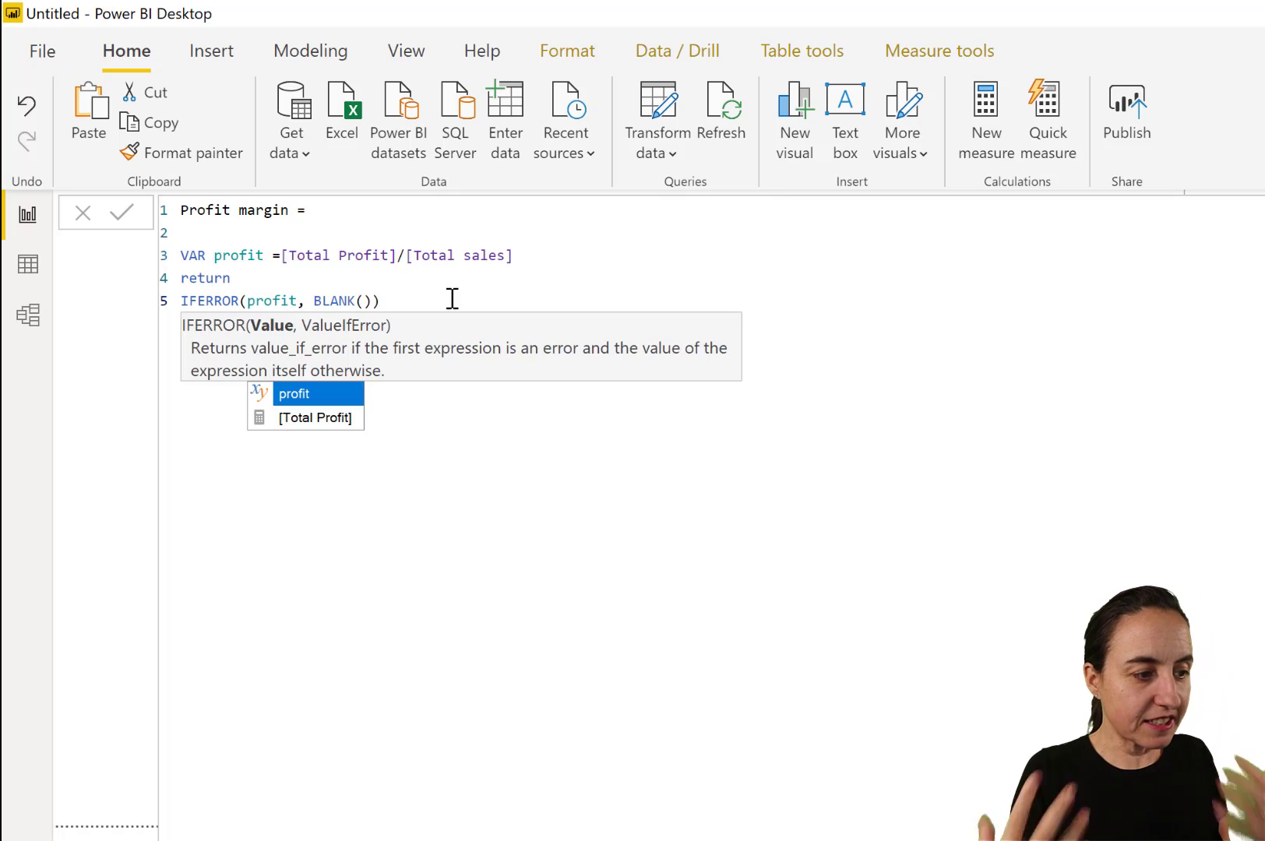
pyautogui.click(452, 299)
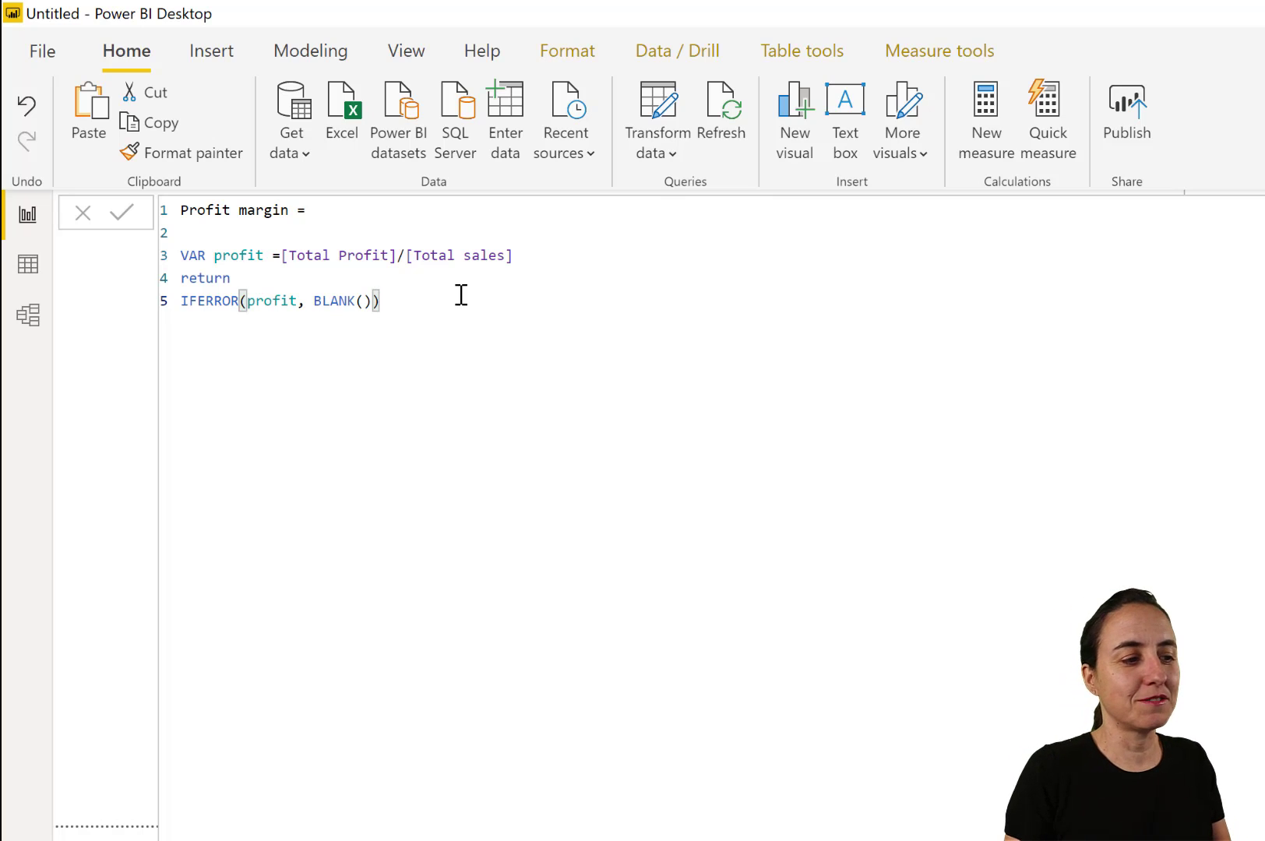
pyautogui.press('Return')
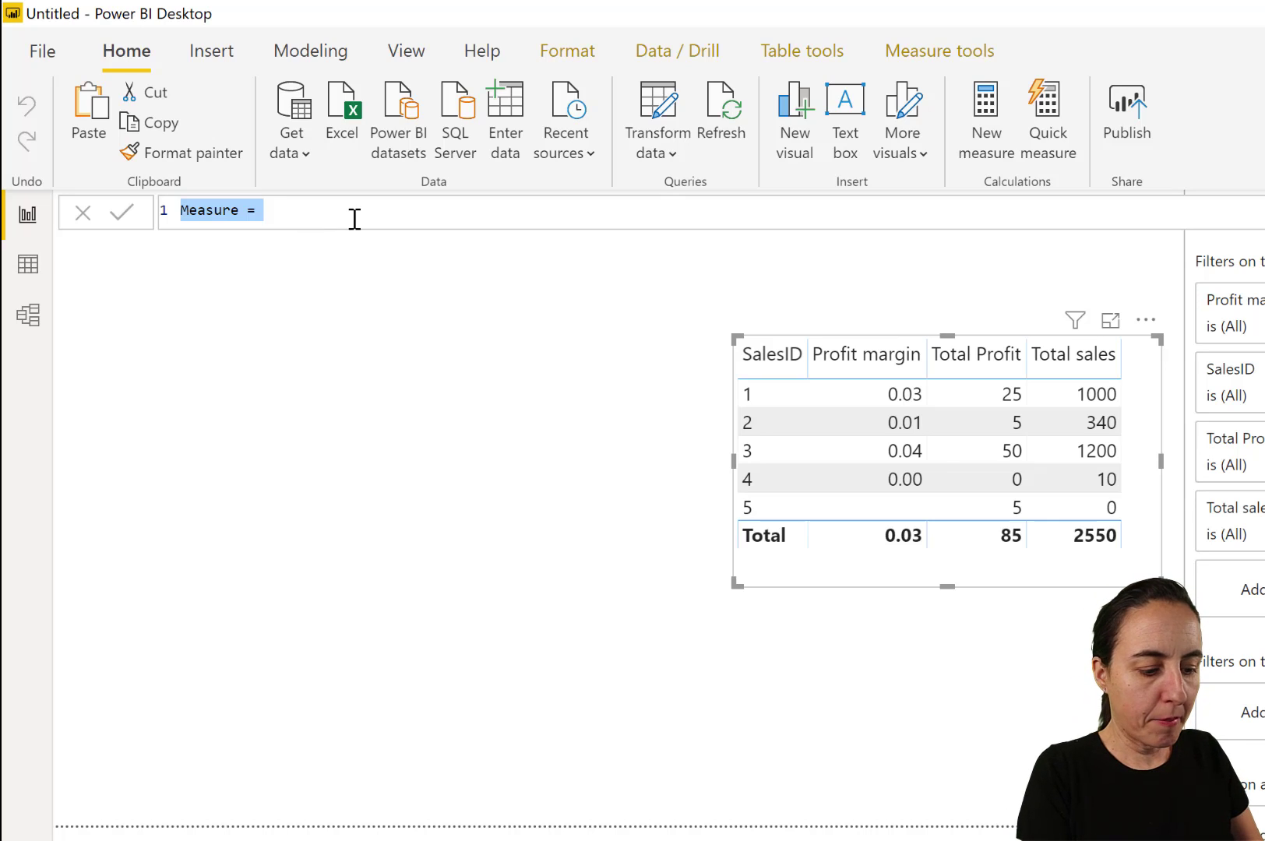
# - Name the new measure 'Profit margin 2' and start its expression with DIVIDE(
pyautogui.write('Profit mar')
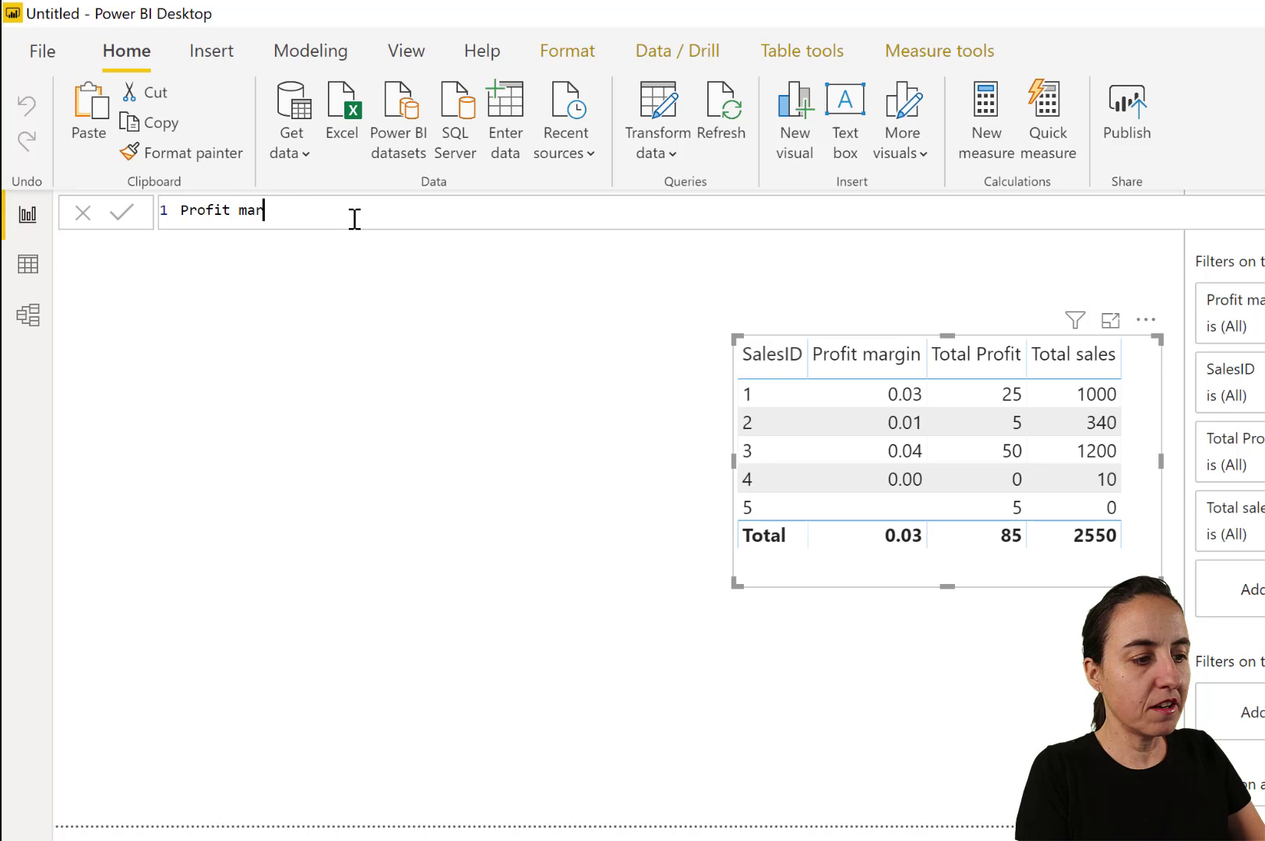
pyautogui.write('gin ')
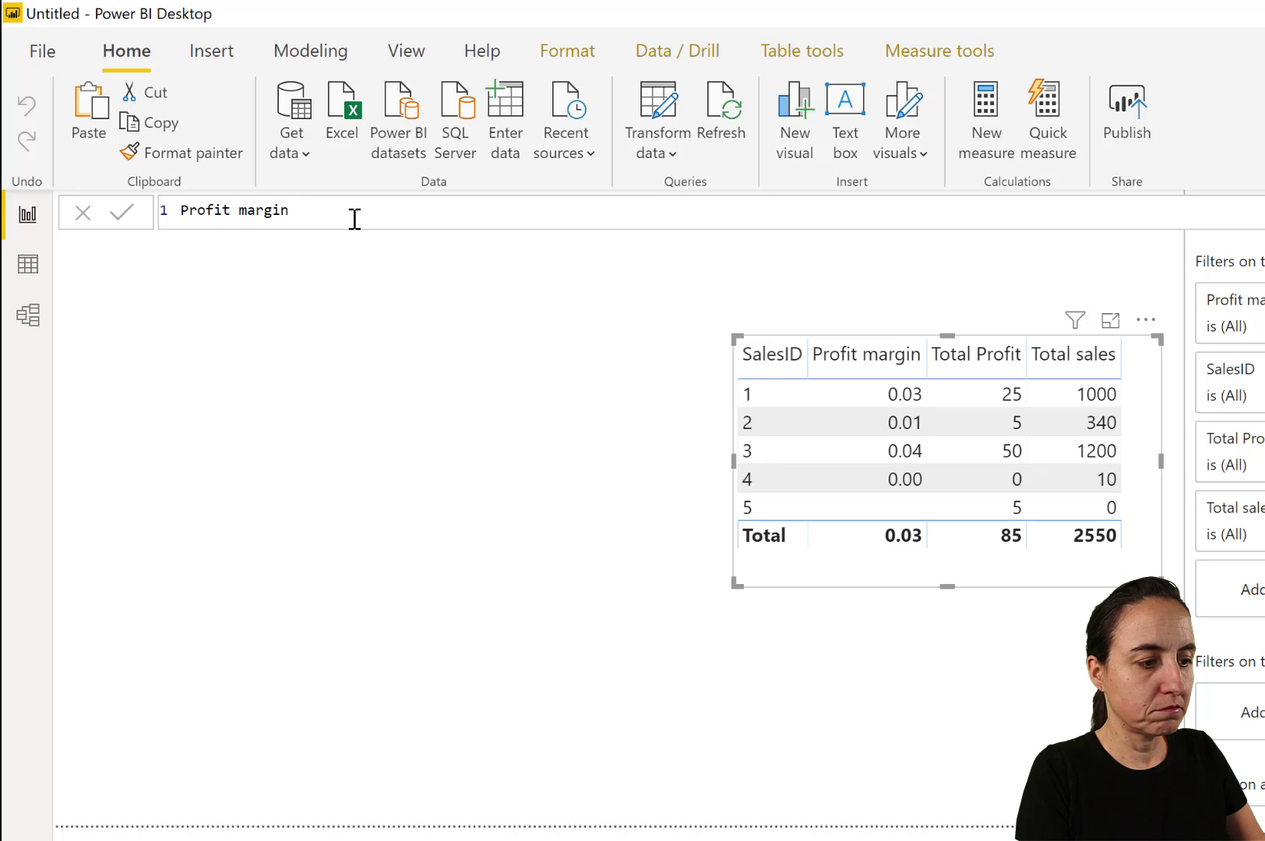
pyautogui.write('2 =')
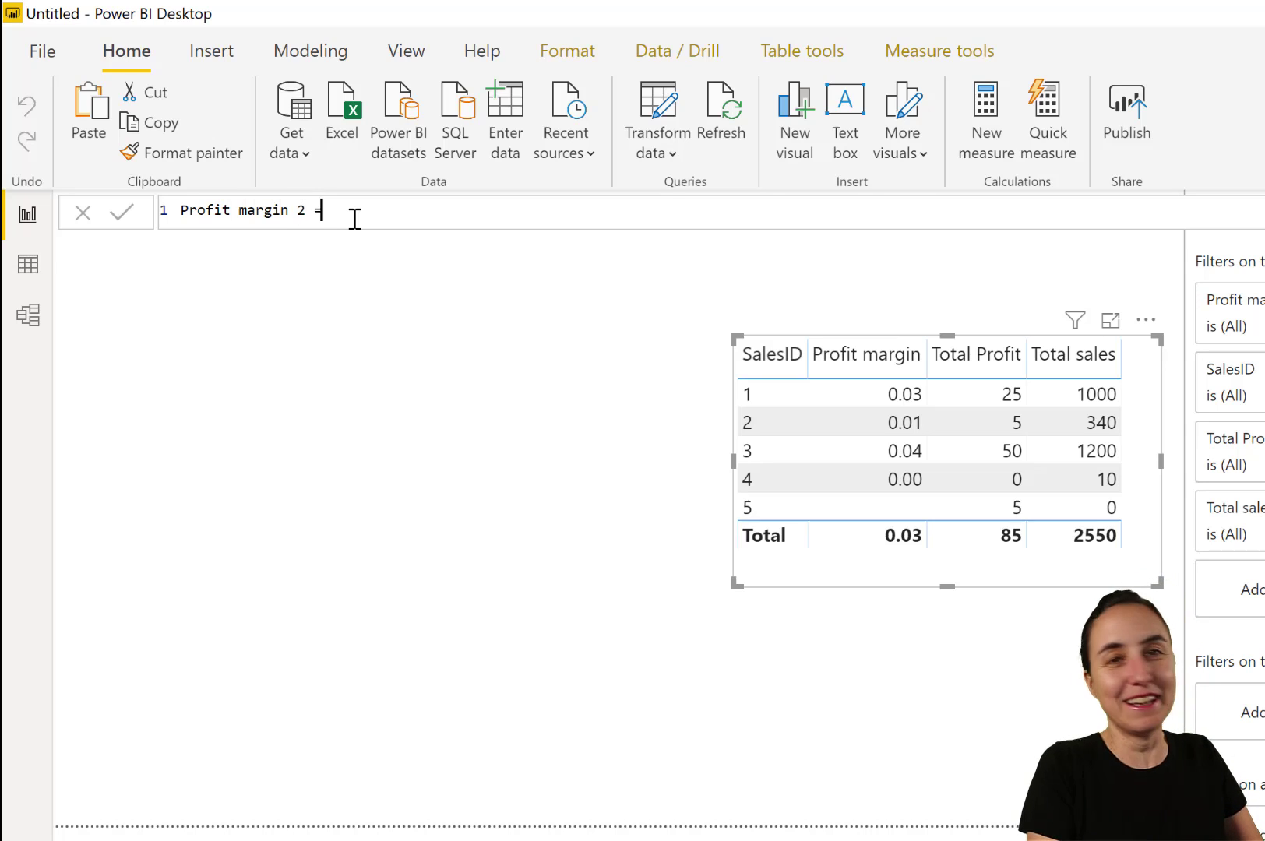
pyautogui.hotkey('shift', 'Return')
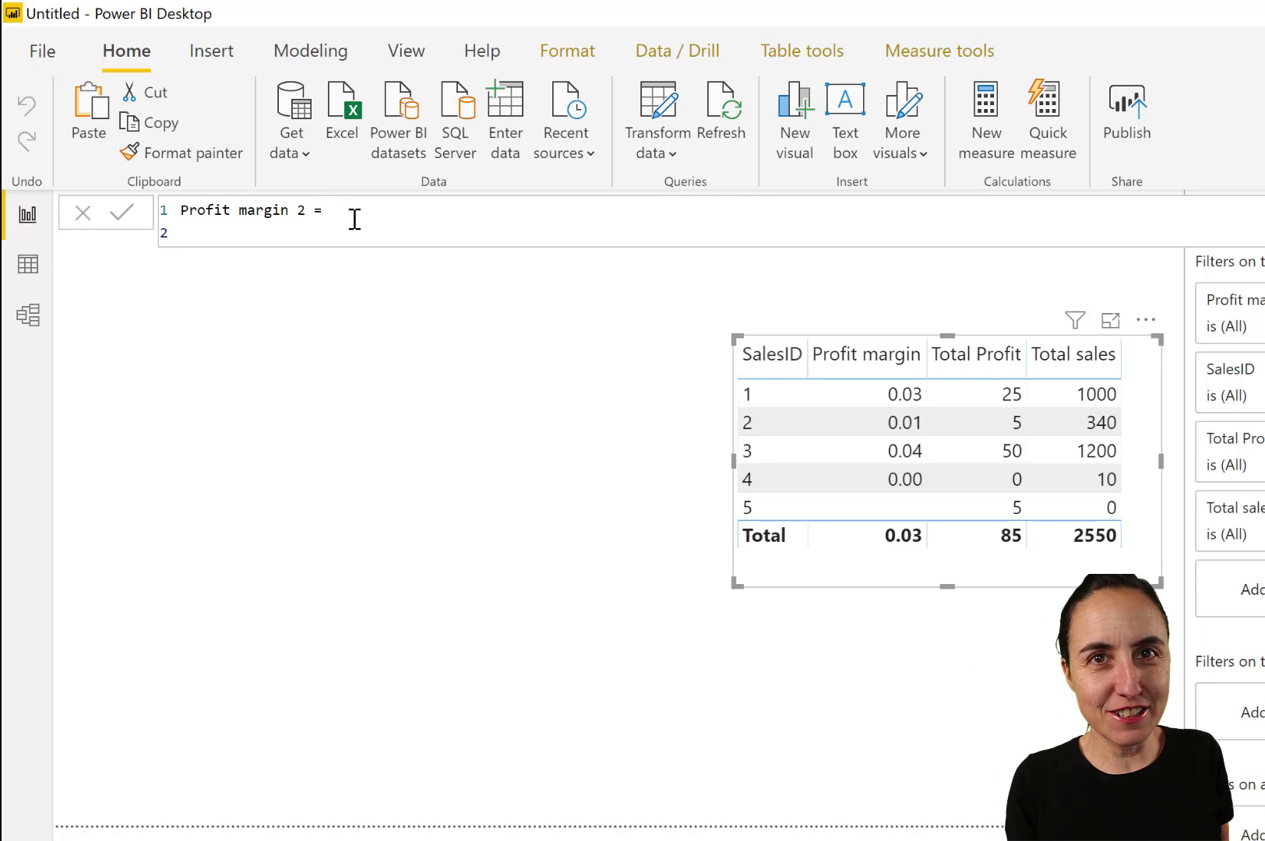
pyautogui.write('Divi')
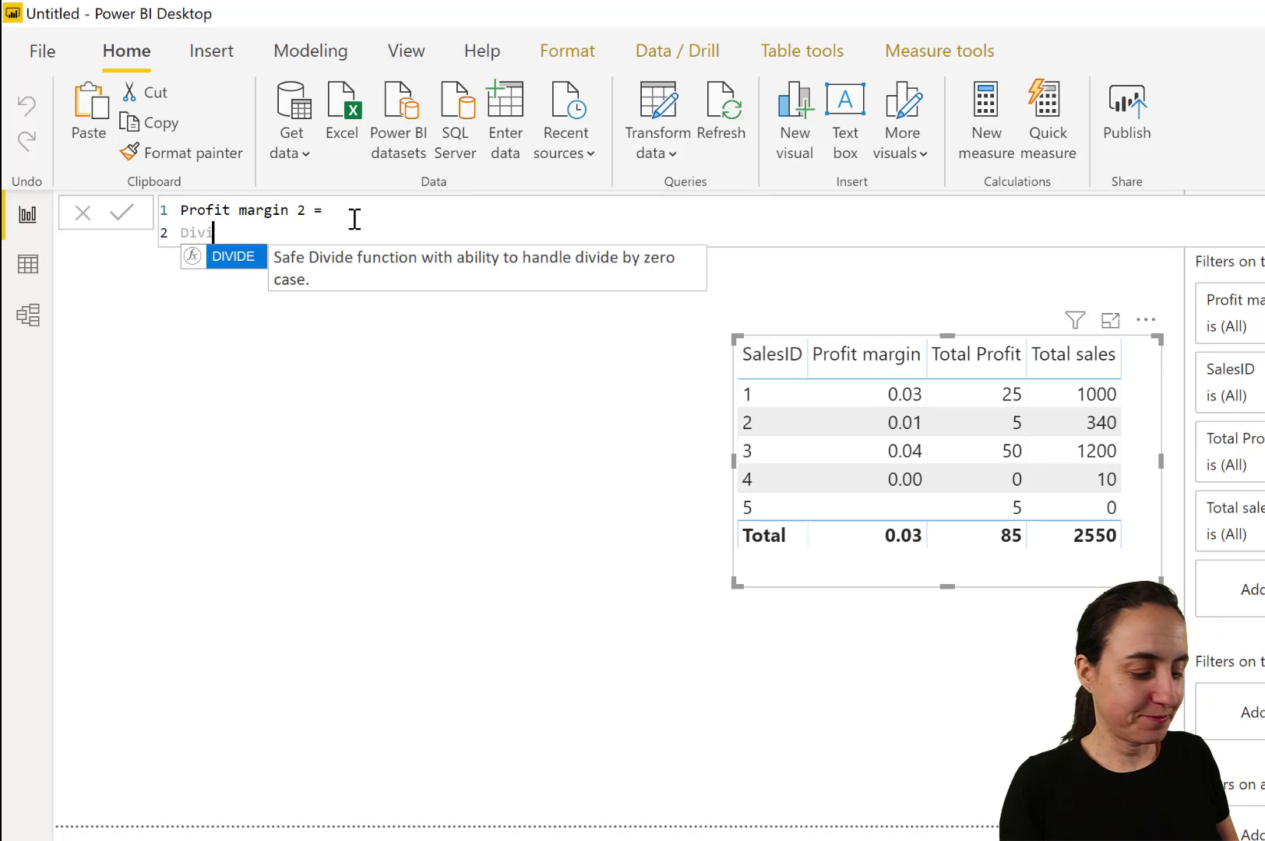
pyautogui.press('Tab')
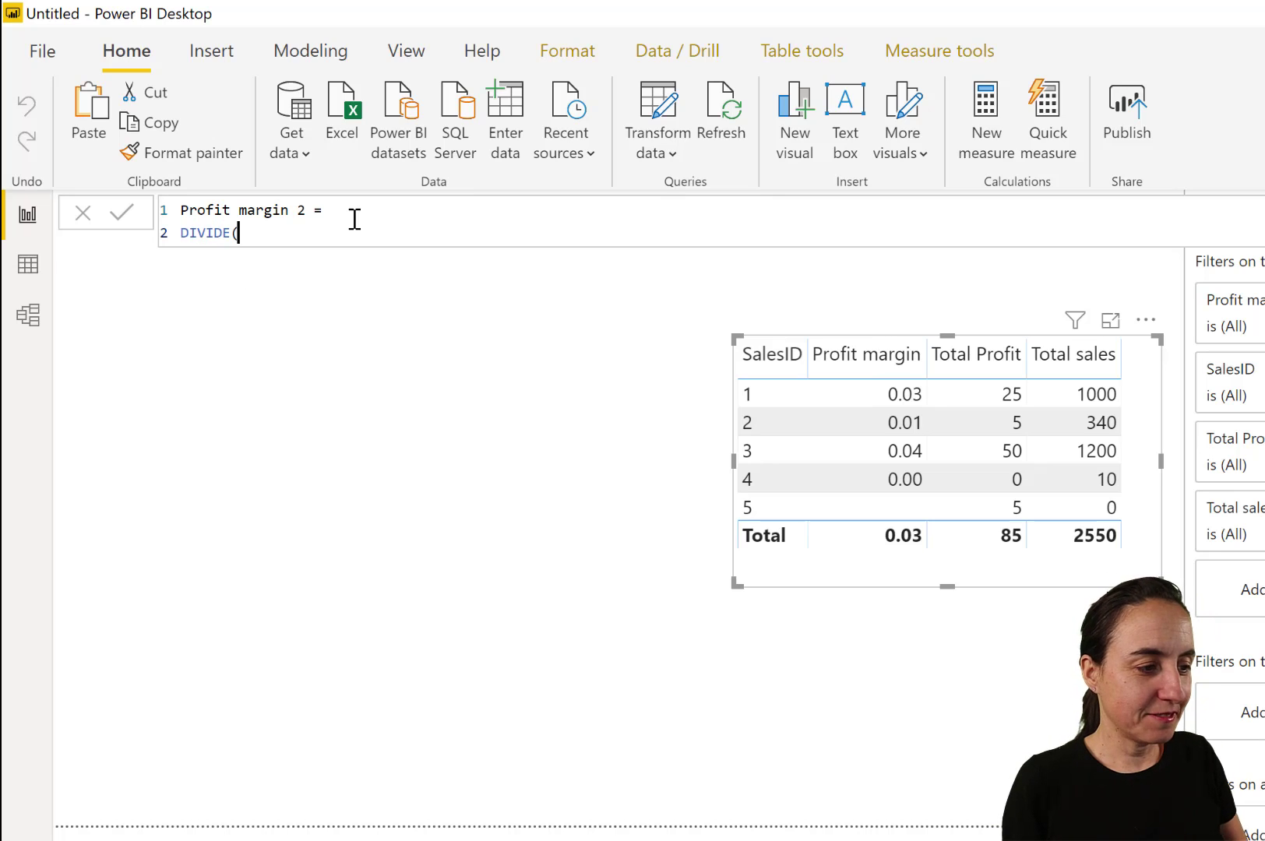
pyautogui.write('(')
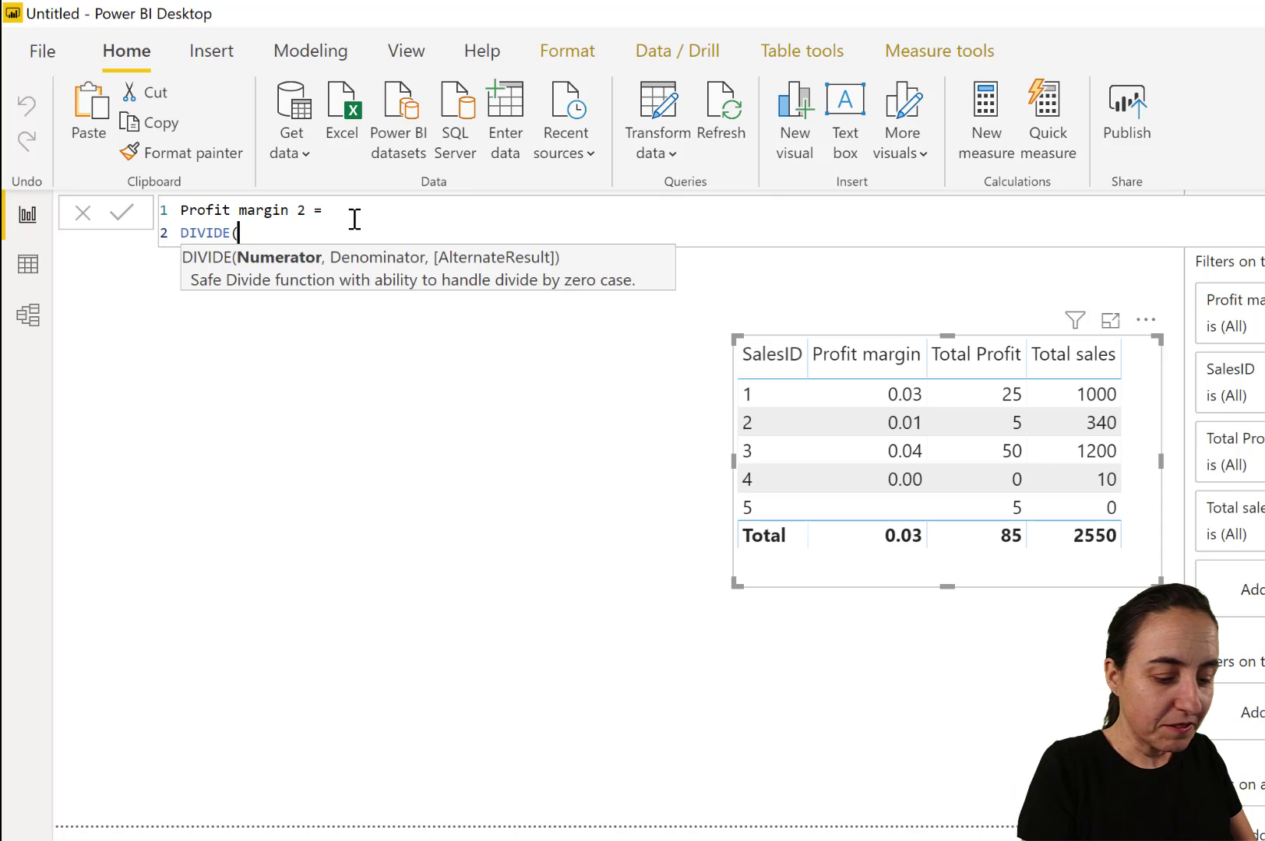
# - Complete DIVIDE with [Profit margin] as numerator and [Total sales] as denominator
pyautogui.write('[')
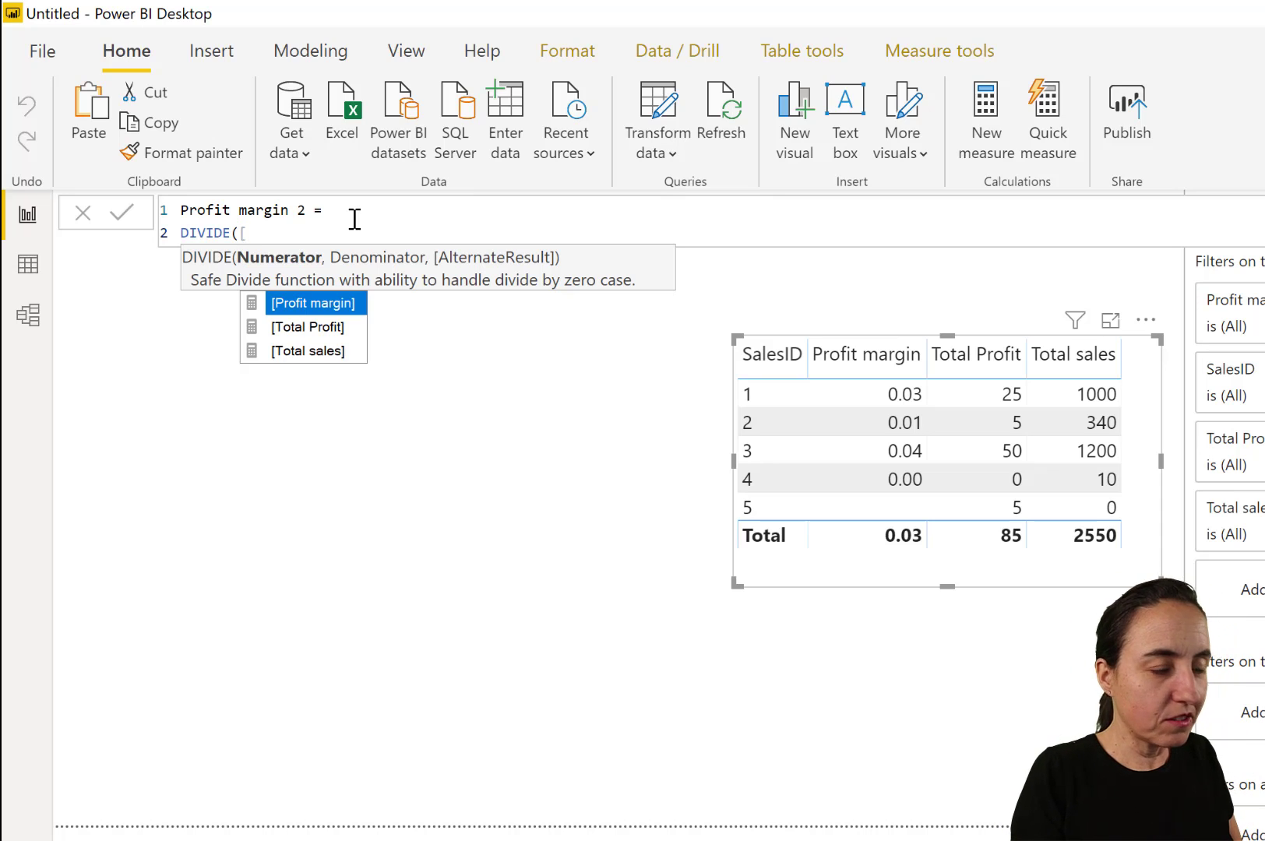
pyautogui.press('Down')
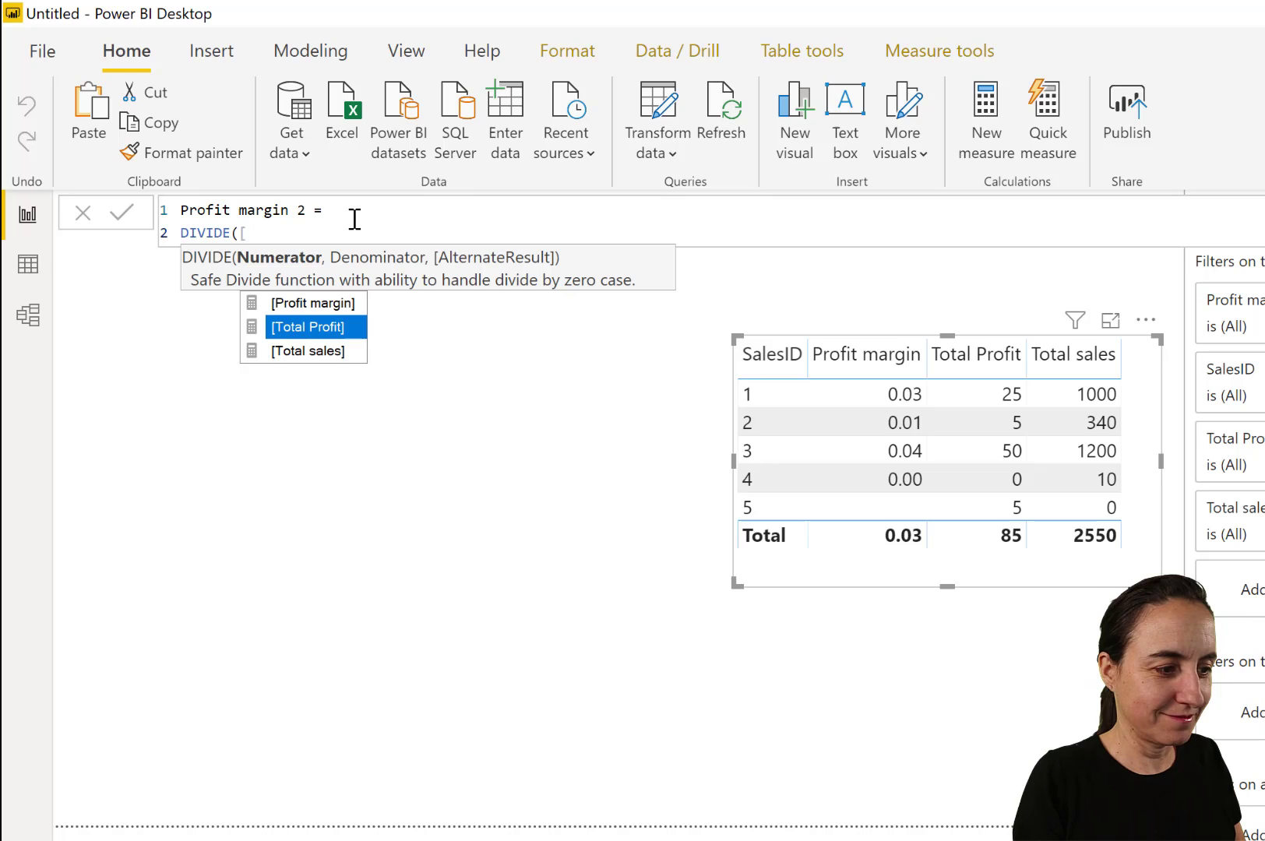
pyautogui.press('Up')
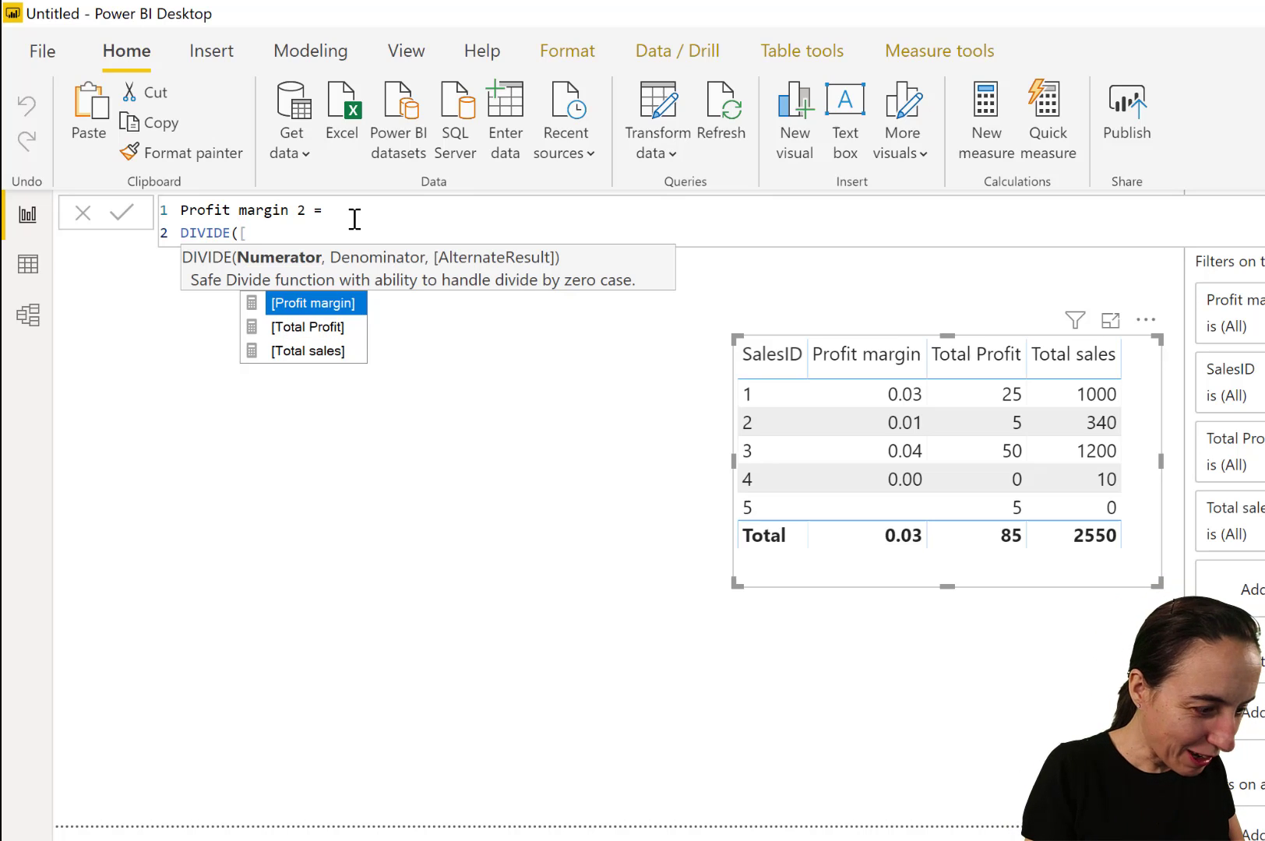
pyautogui.press('Tab')
pyautogui.write(', ')
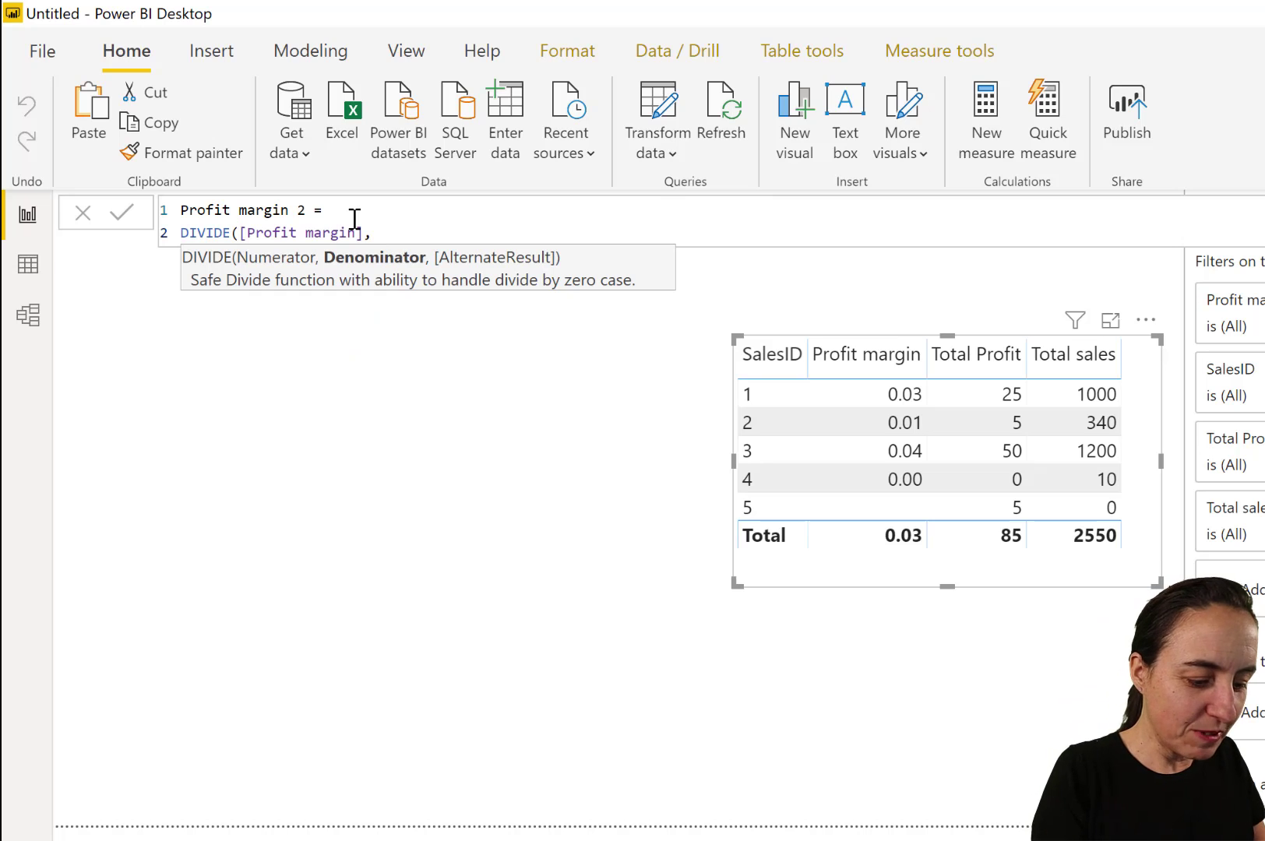
pyautogui.write('[')
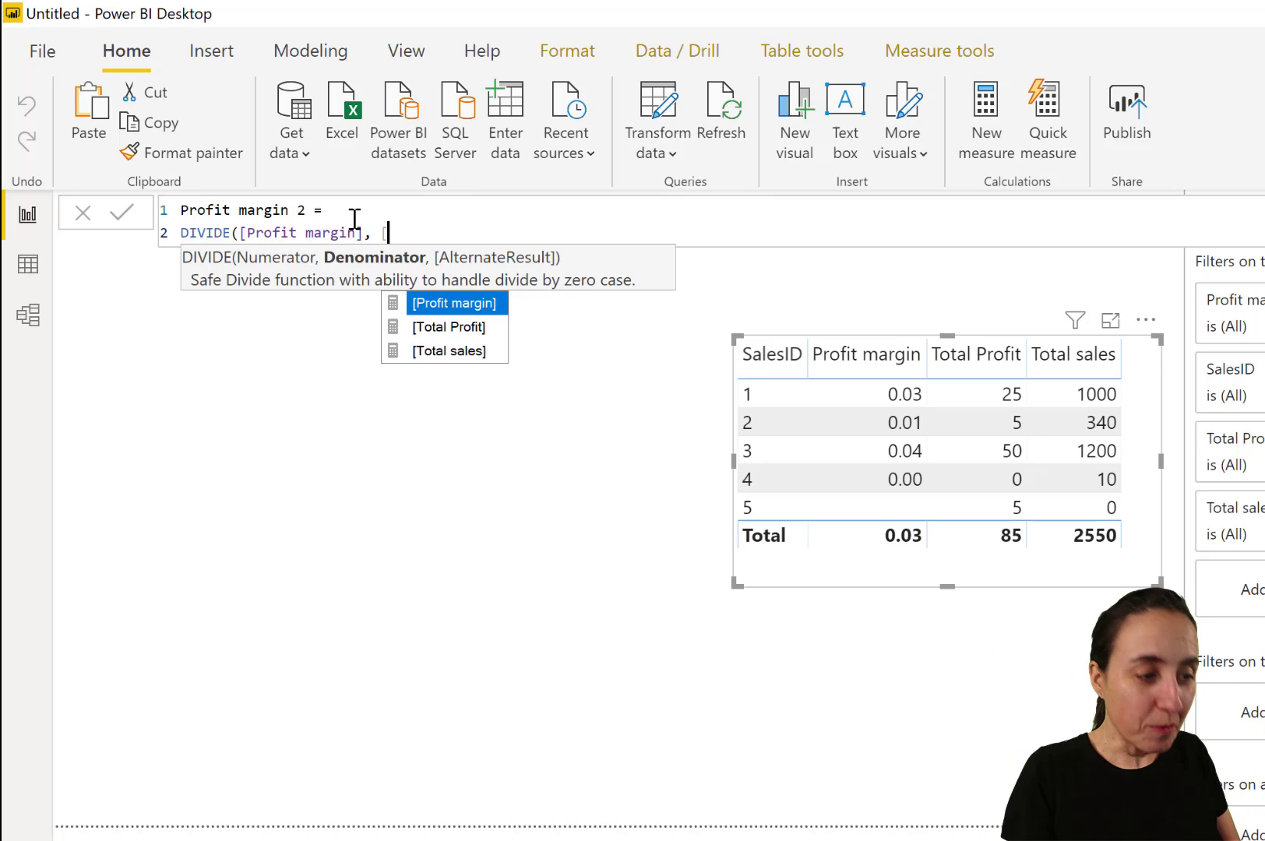
pyautogui.press('Down')
pyautogui.press('Down')
pyautogui.press('Tab')
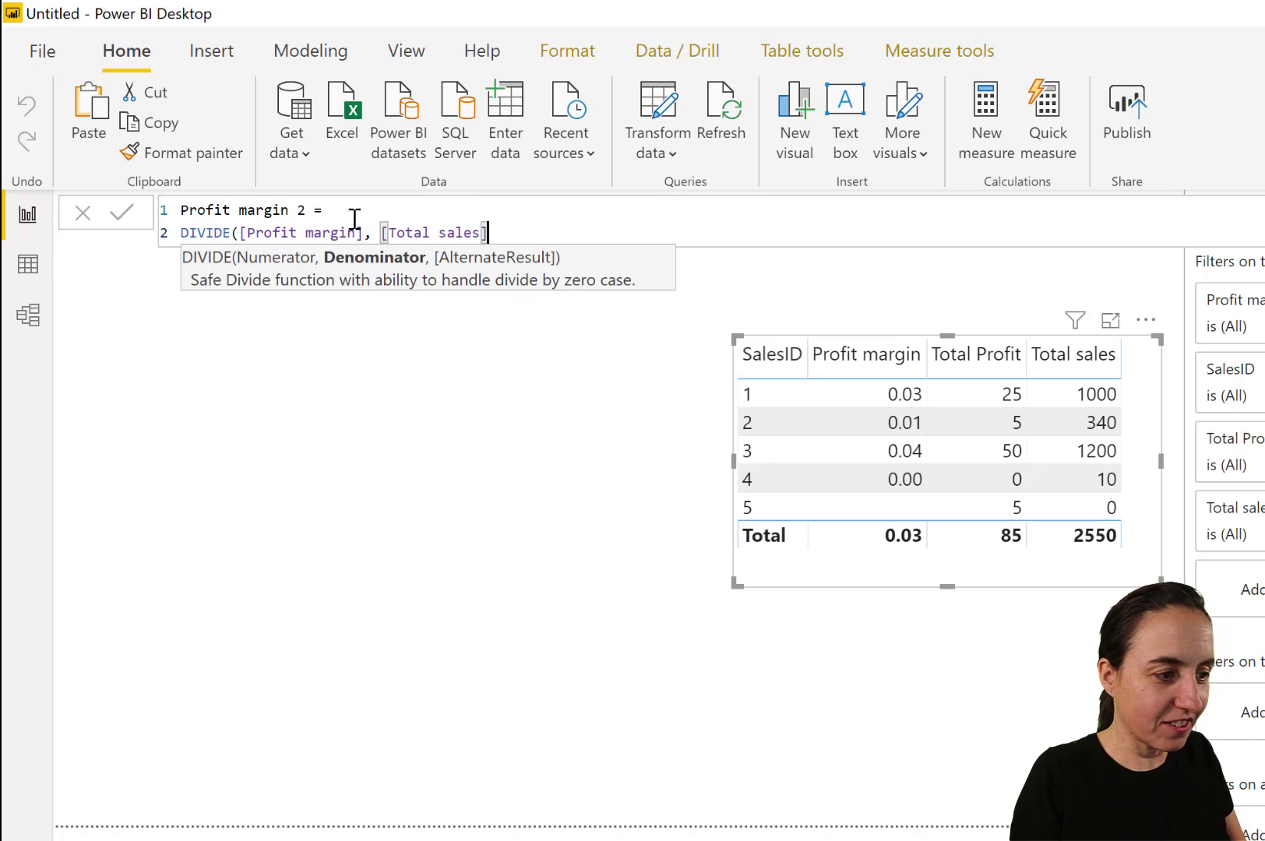
pyautogui.write(')')
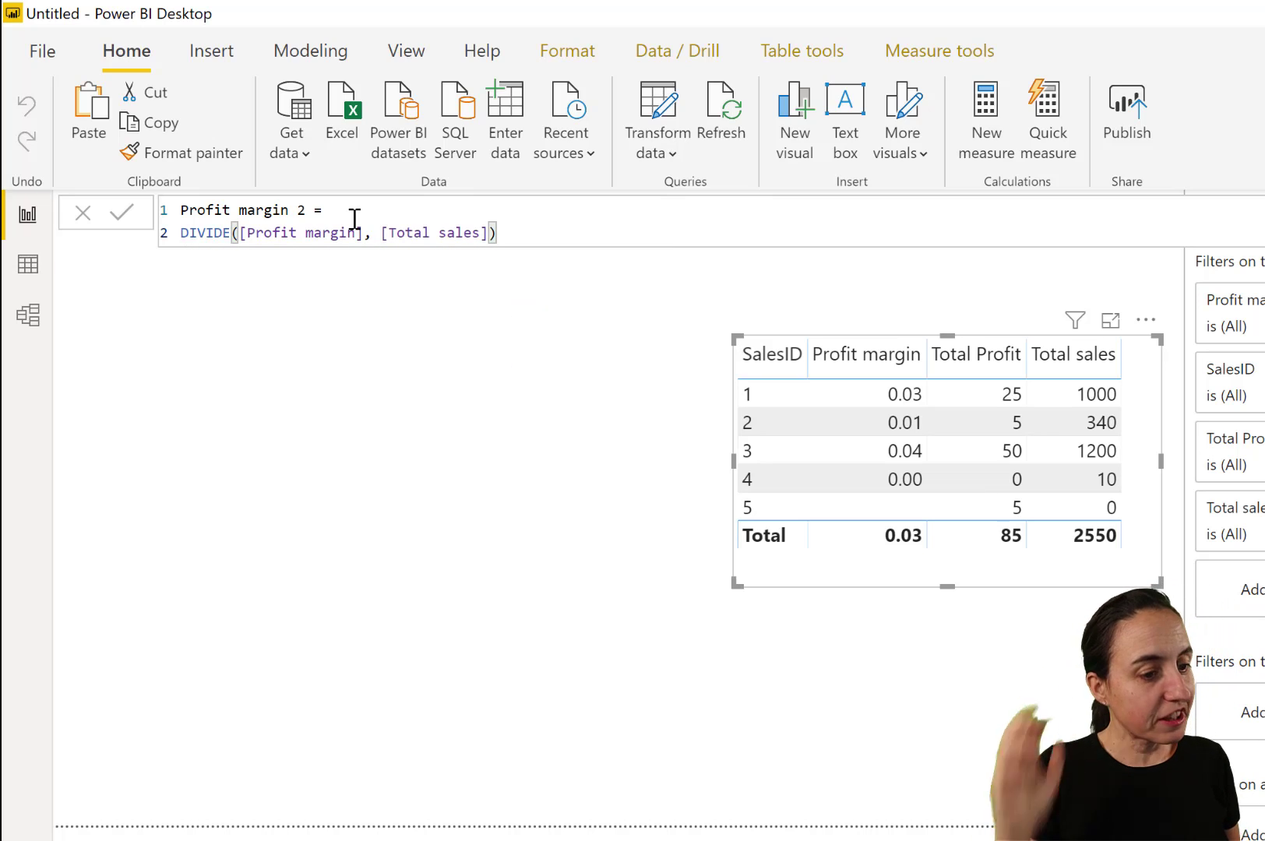
# - Add Profit margin 2 to the widened table and change its numerator to [Total Profit], then commit
pyautogui.moveTo(1262, 436); pyautogui.dragTo(965, 440)
pyautogui.moveTo(600, 584); pyautogui.dragTo(474, 593)
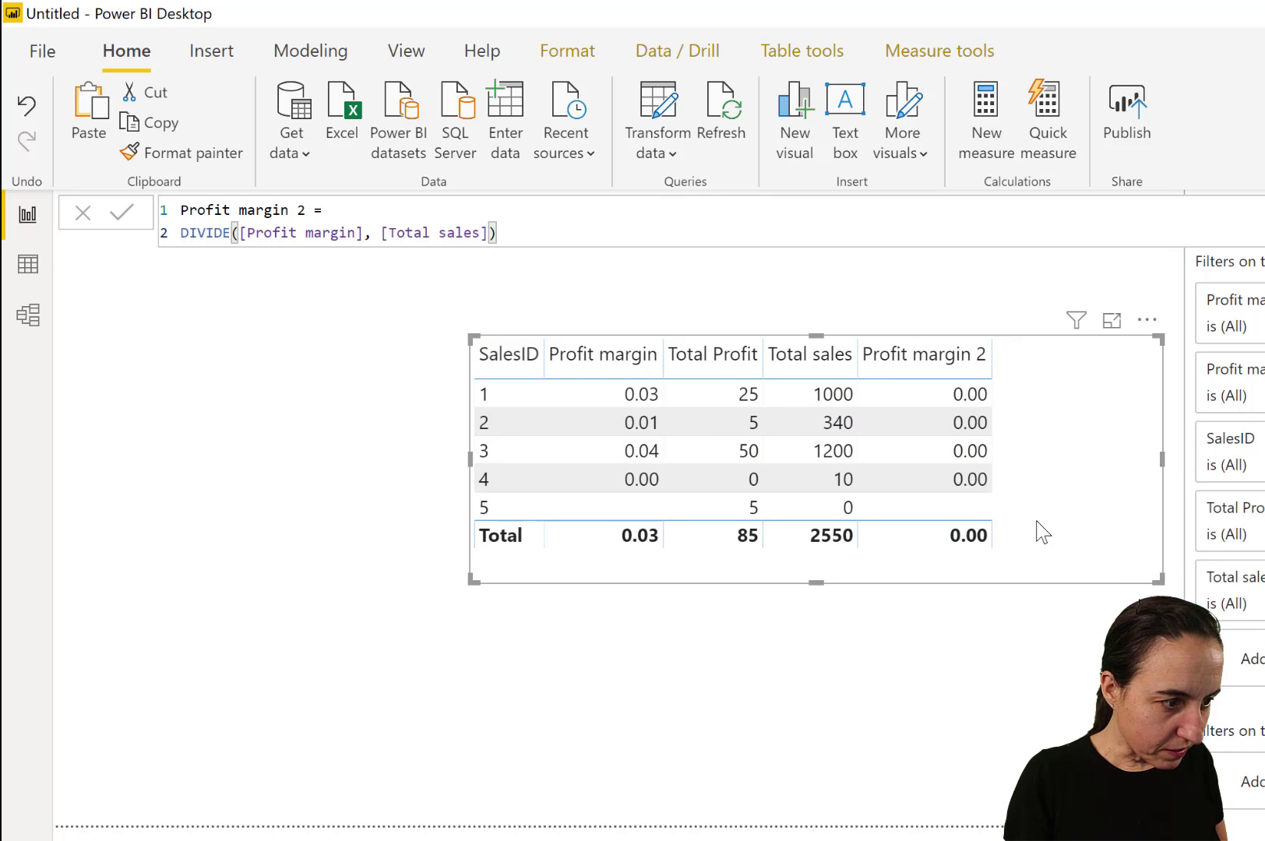
pyautogui.moveTo(347, 232); pyautogui.dragTo(274, 234)
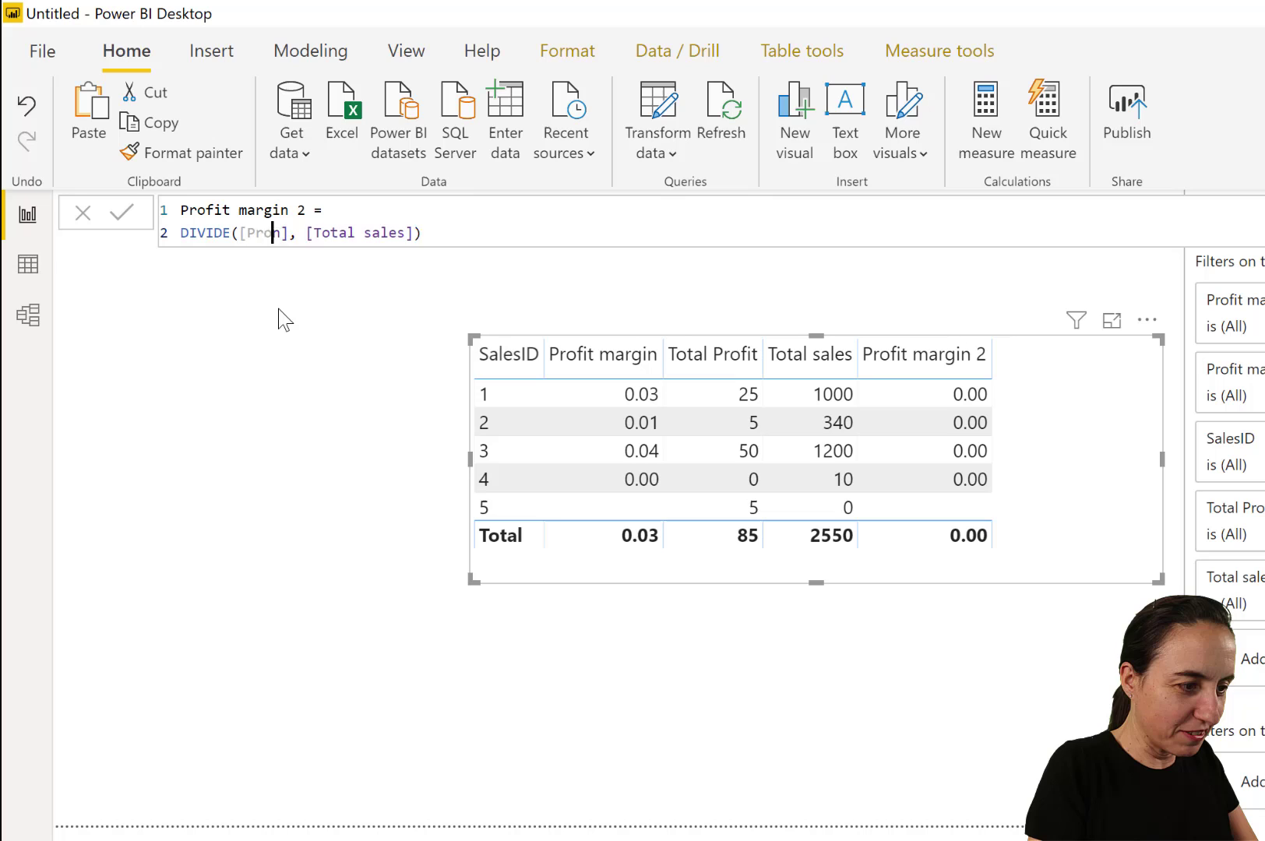
pyautogui.press('BackSpace')
pyautogui.press('BackSpace')
pyautogui.press('BackSpace')
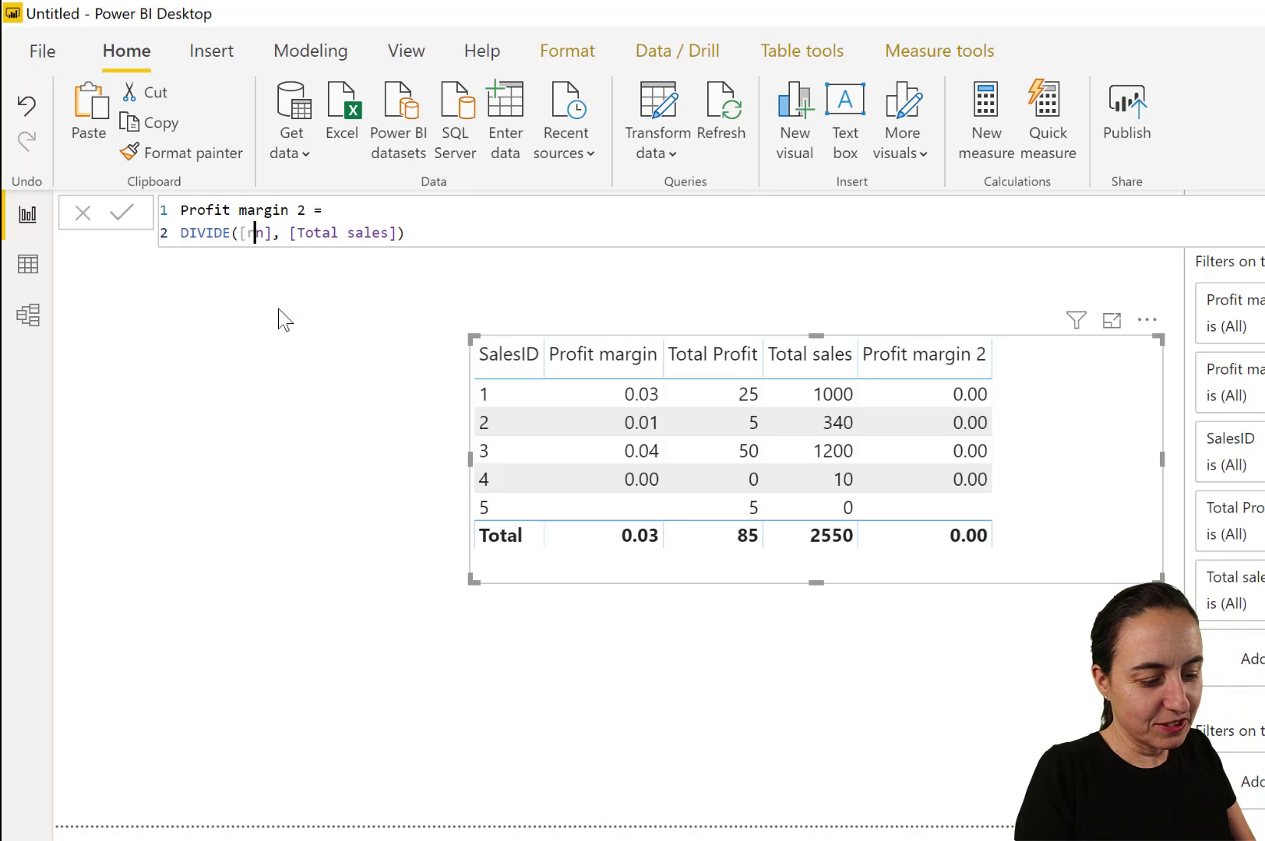
pyautogui.write('T')
pyautogui.press('Tab')
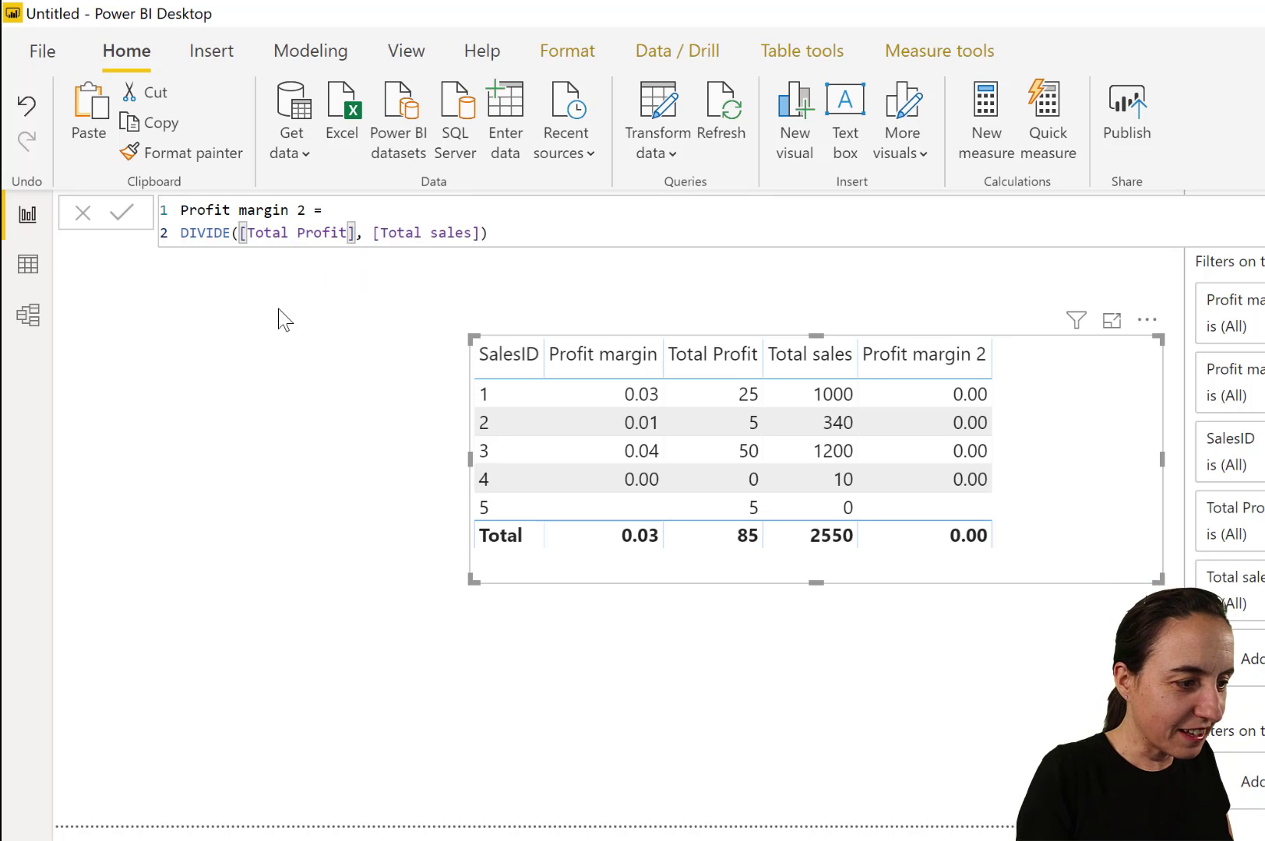
pyautogui.press('Return')
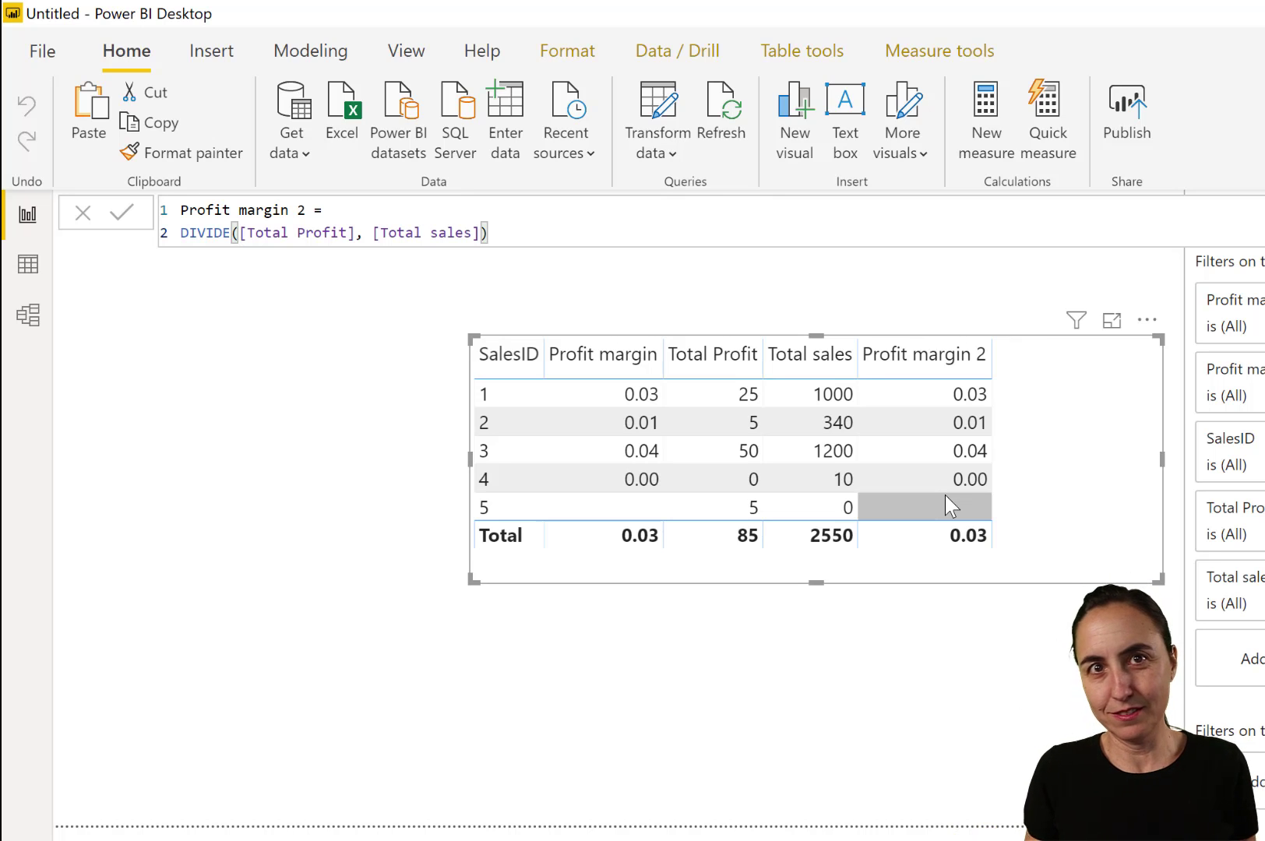
# - In Power Query Editor, filter the Sales column to exclude 0, removing SalesID 5
pyautogui.click(668, 118)
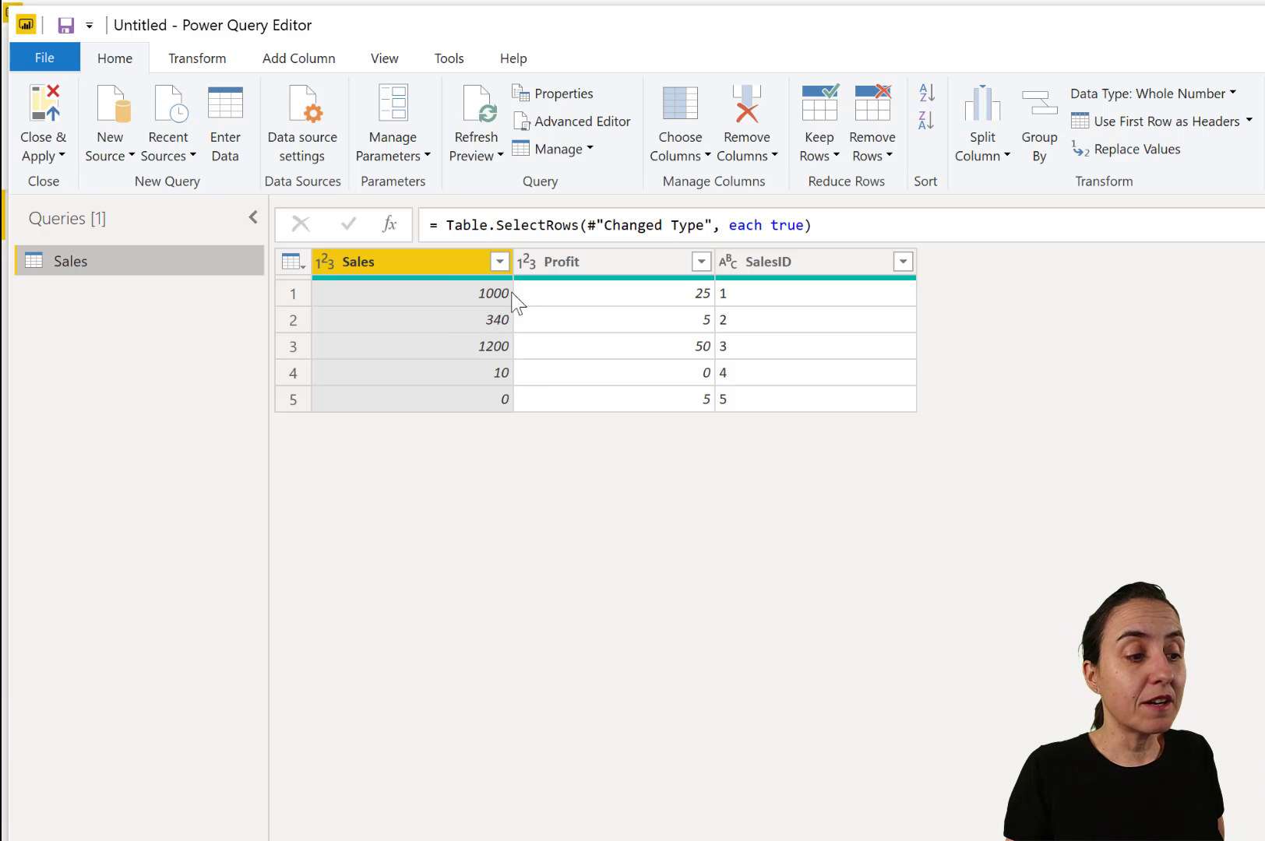
pyautogui.click(499, 262)
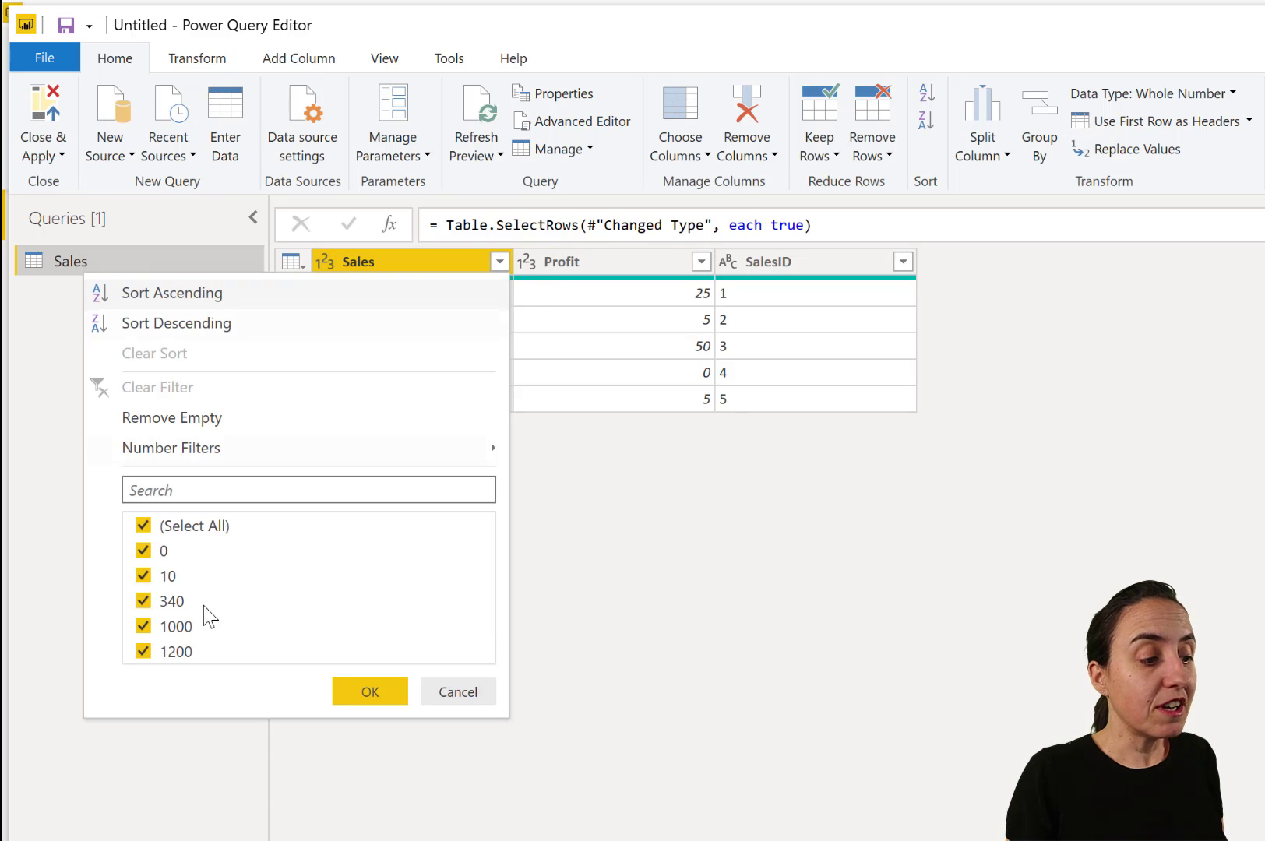
pyautogui.click(192, 575)
pyautogui.click(183, 528)
pyautogui.click(183, 552)
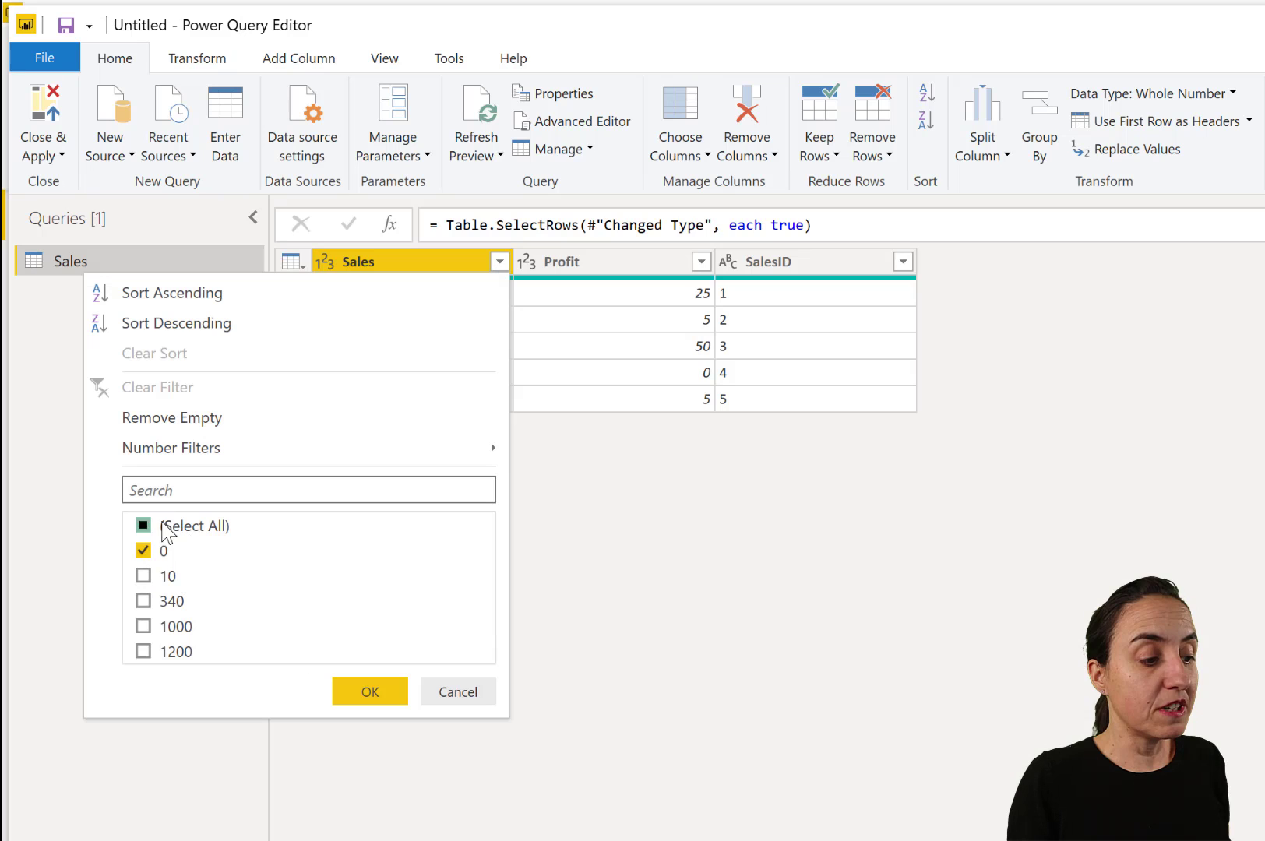
pyautogui.click(163, 552)
pyautogui.click(163, 552)
pyautogui.click(144, 550)
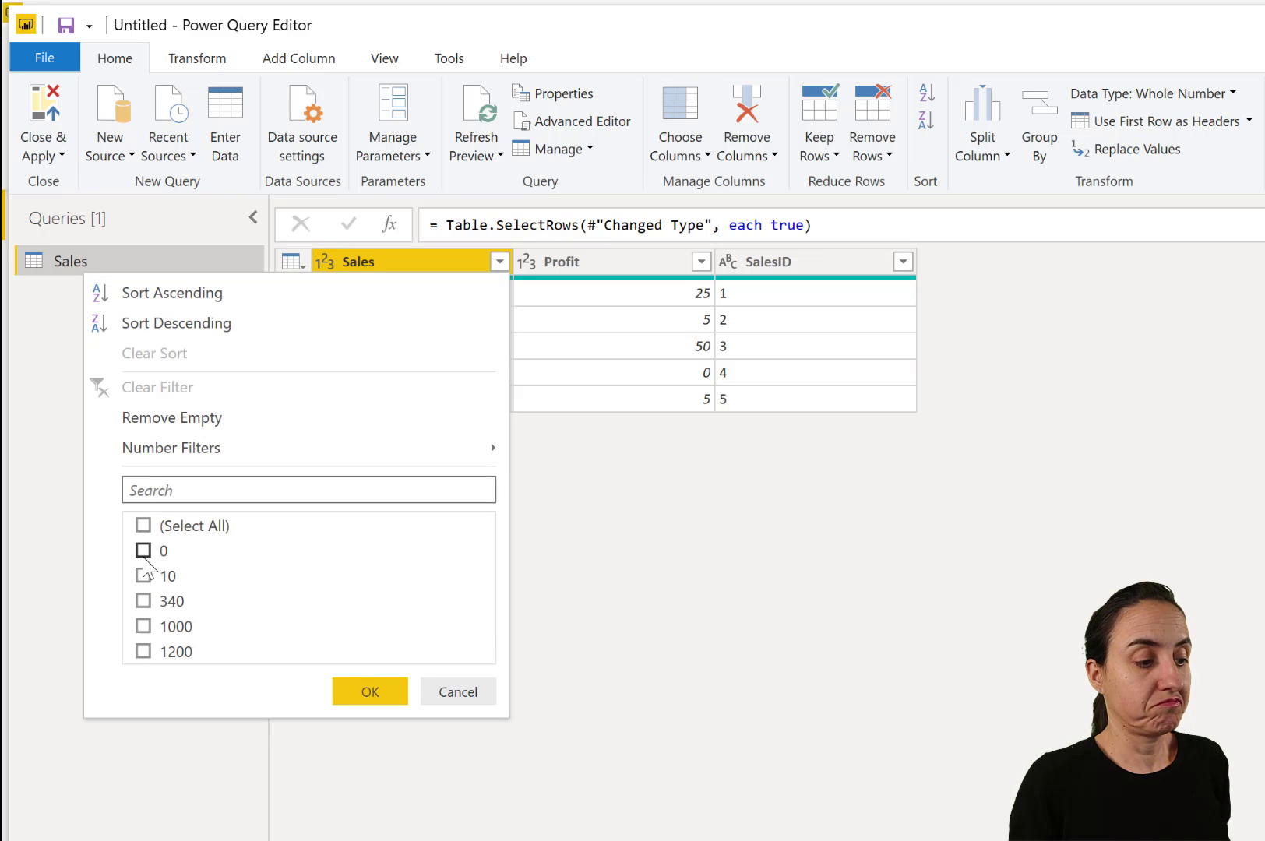
pyautogui.click(143, 549)
pyautogui.click(143, 525)
pyautogui.click(144, 551)
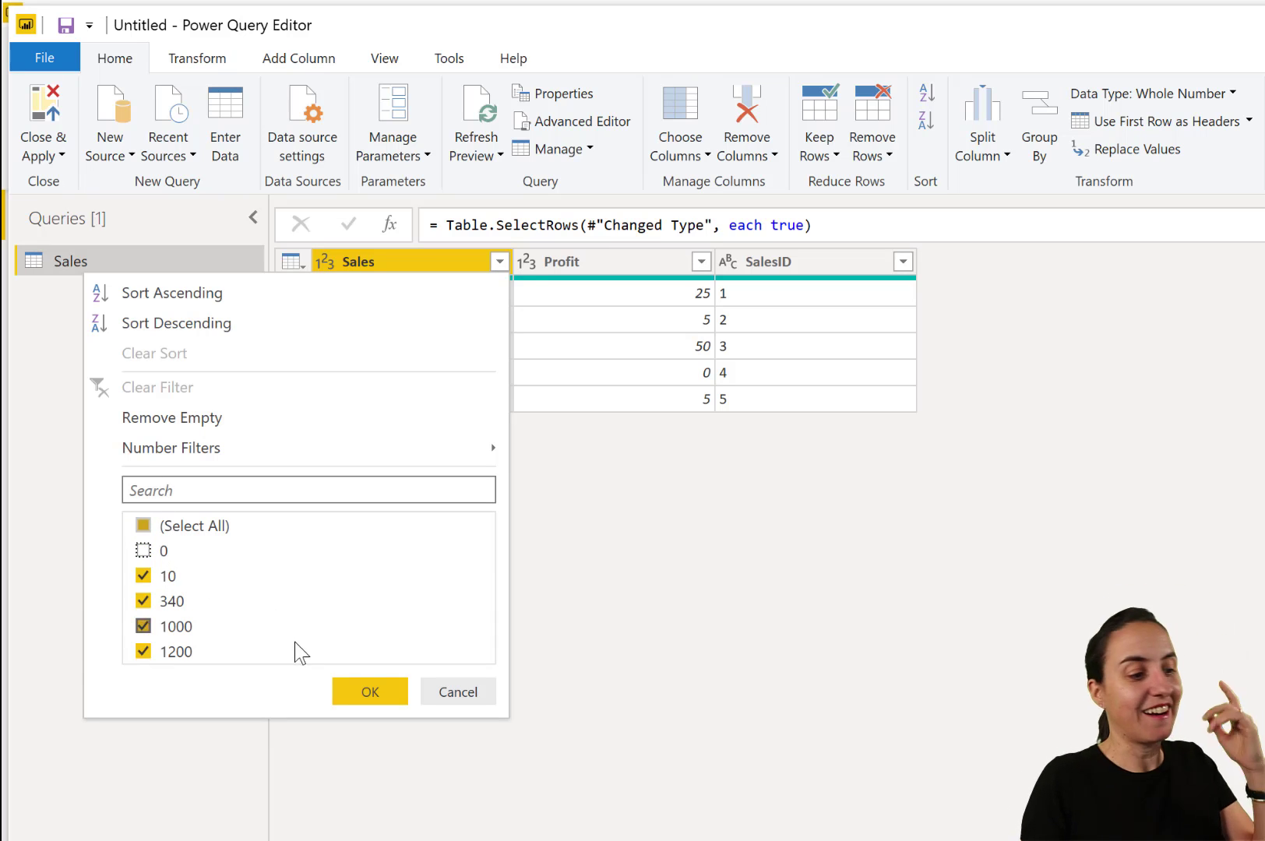
pyautogui.click(372, 693)
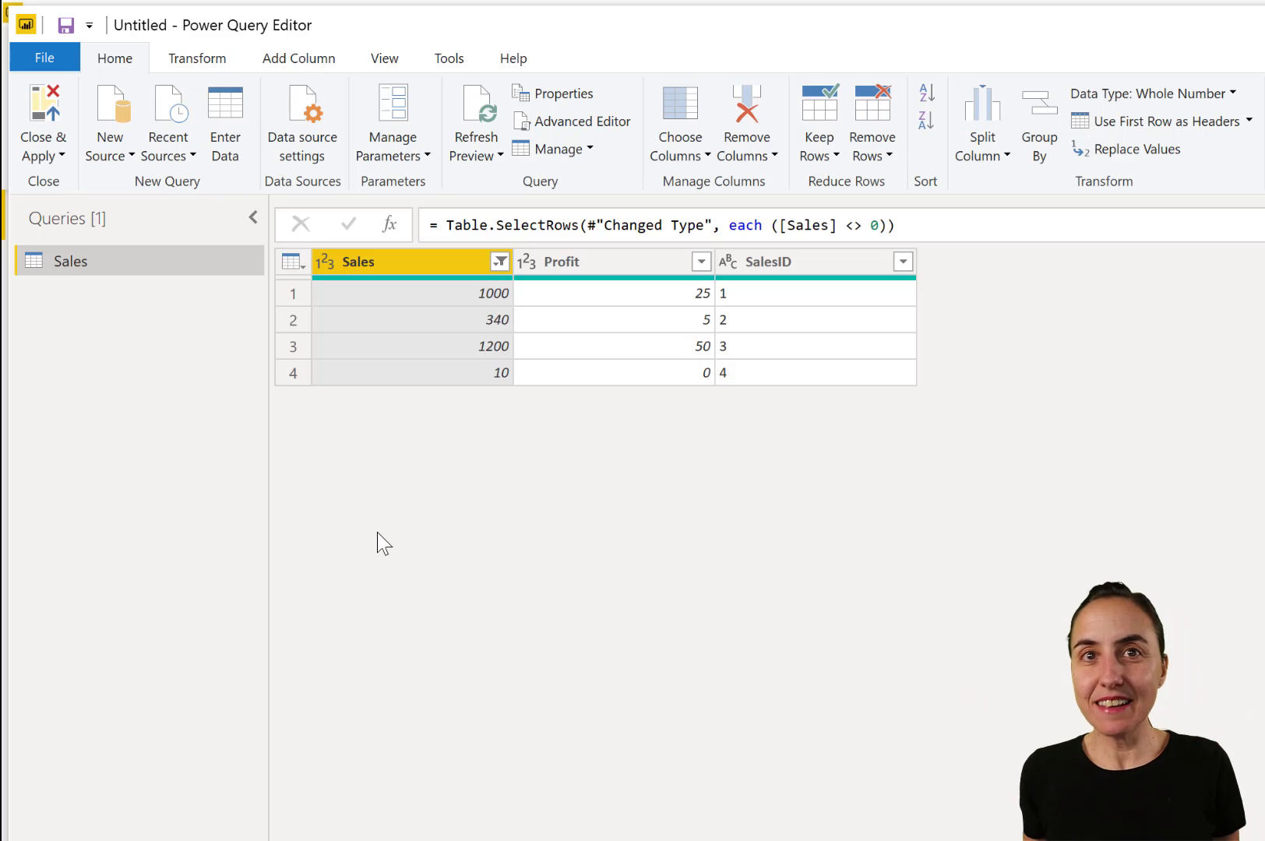